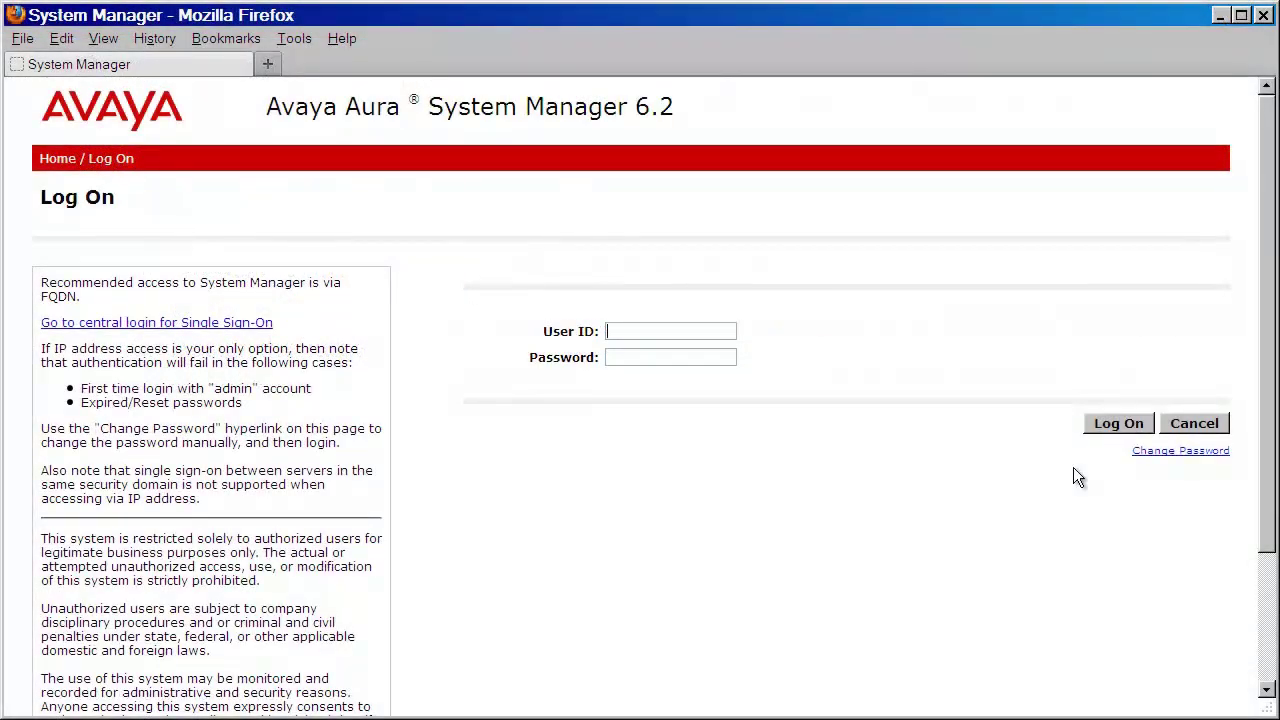
Step: Log in to System Manager with user ID admin and the administrator password
text(admin)
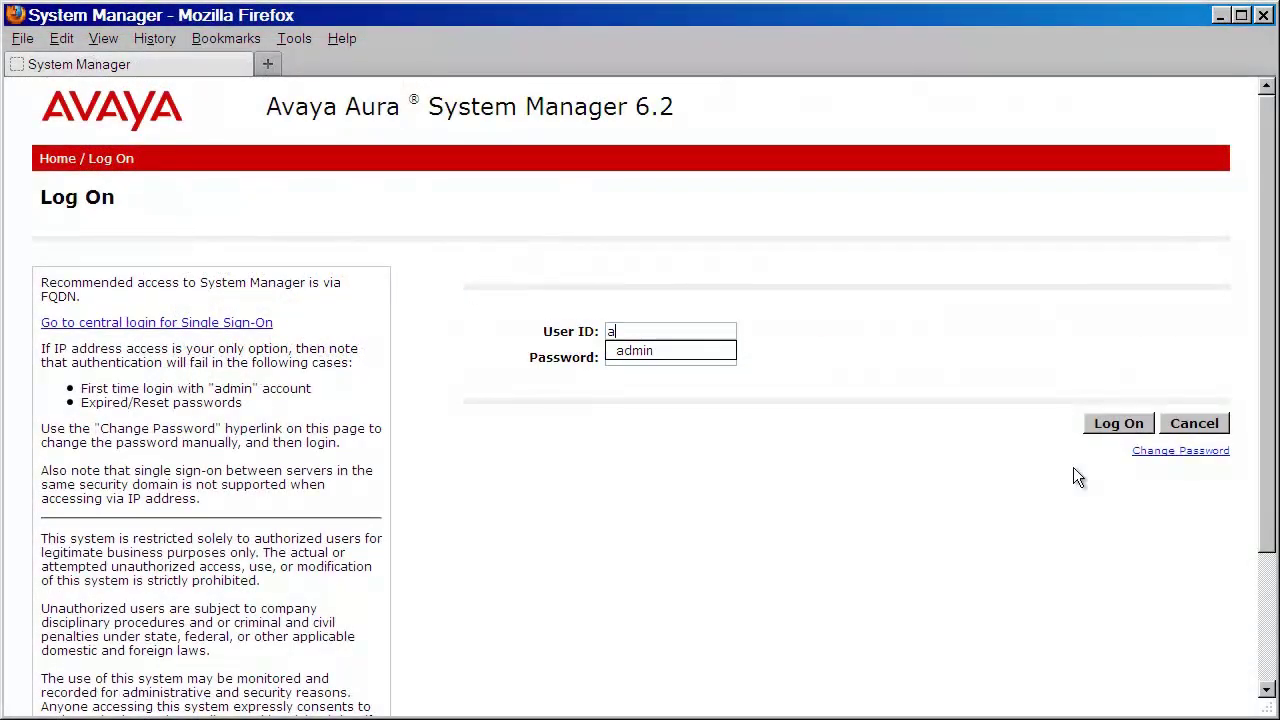
key(Tab)
text(********)
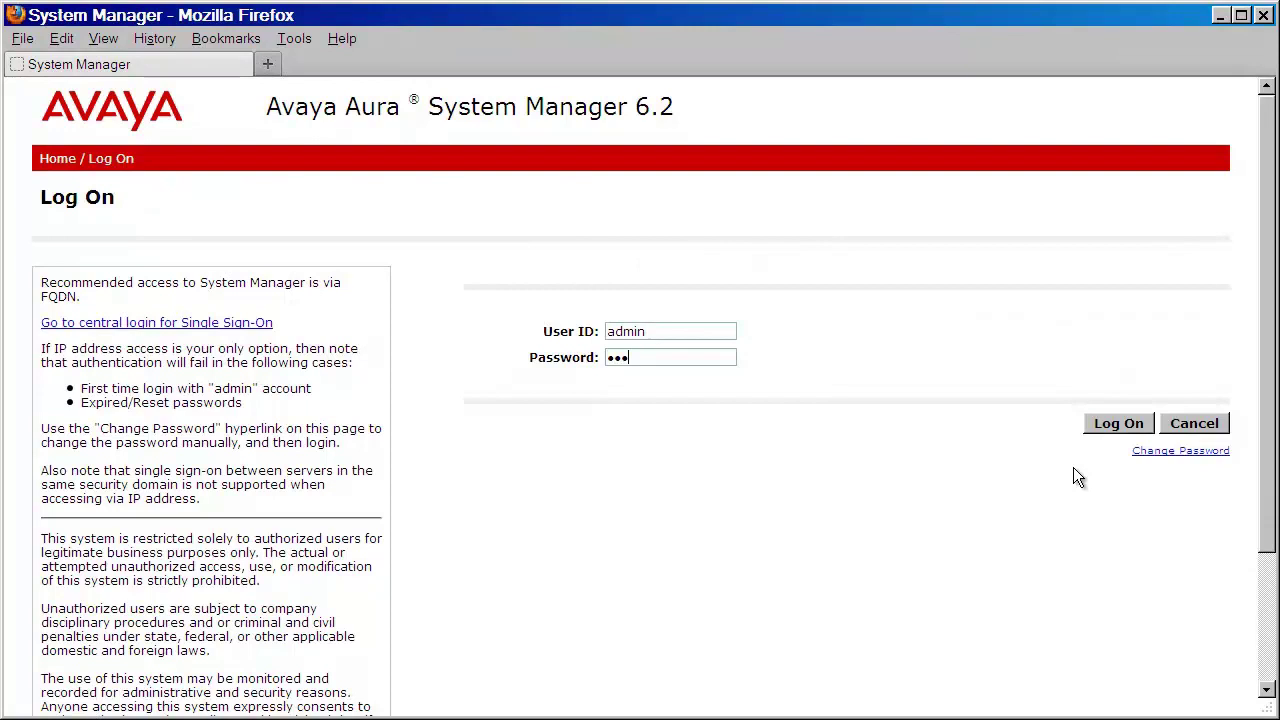
text(*)
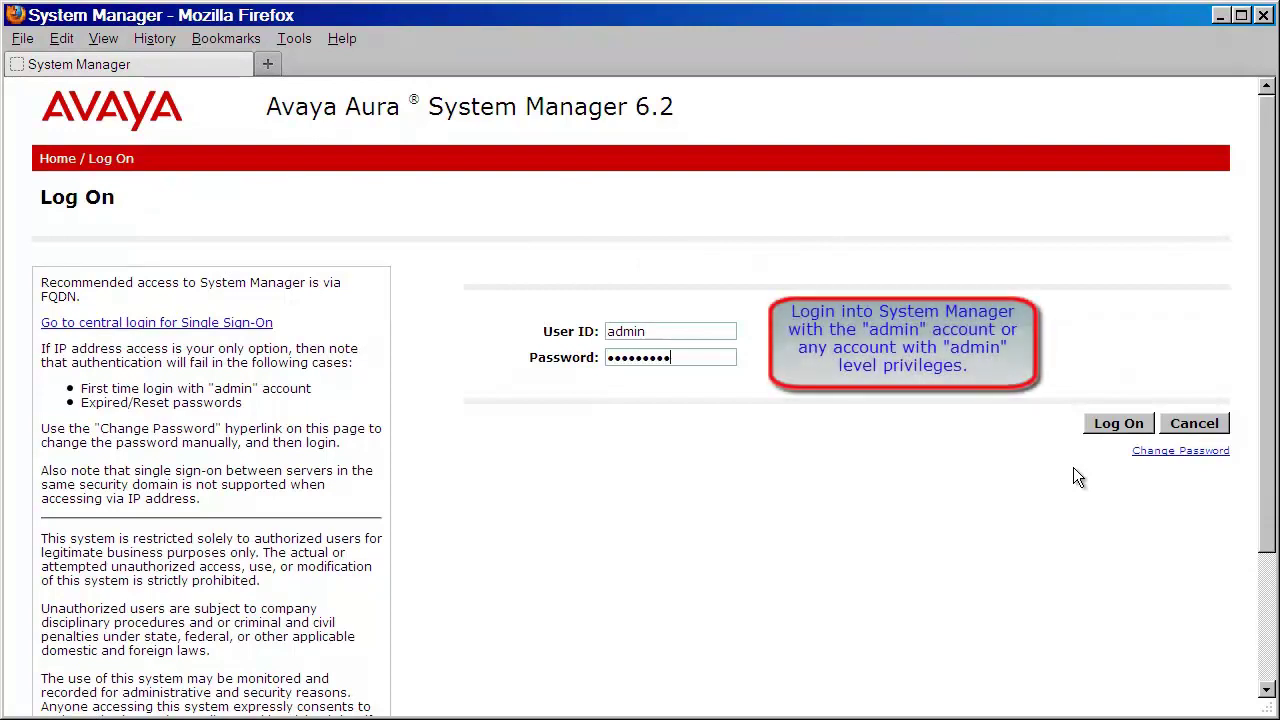
text(*)
click(1106, 430)
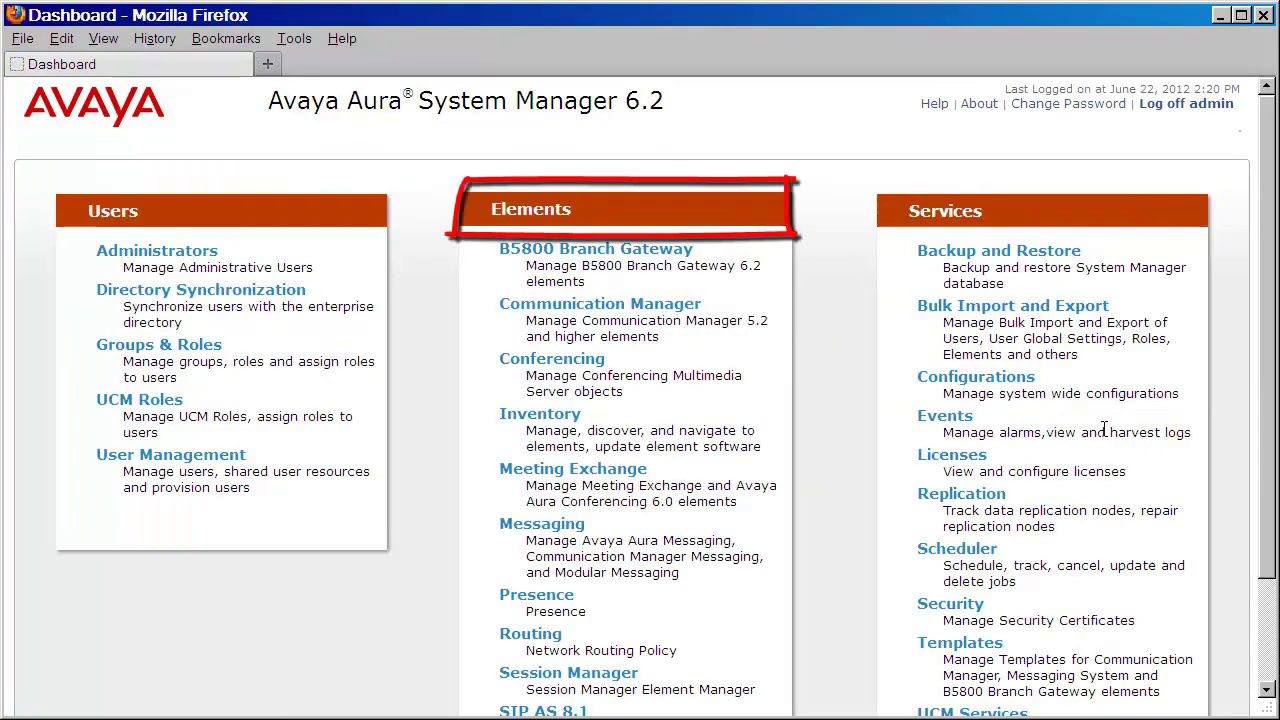
Step: Go through Inventory > Manage Serviceability Agents > Serviceability Agents to the empty SNMPv3 User Profiles list
click(510, 421)
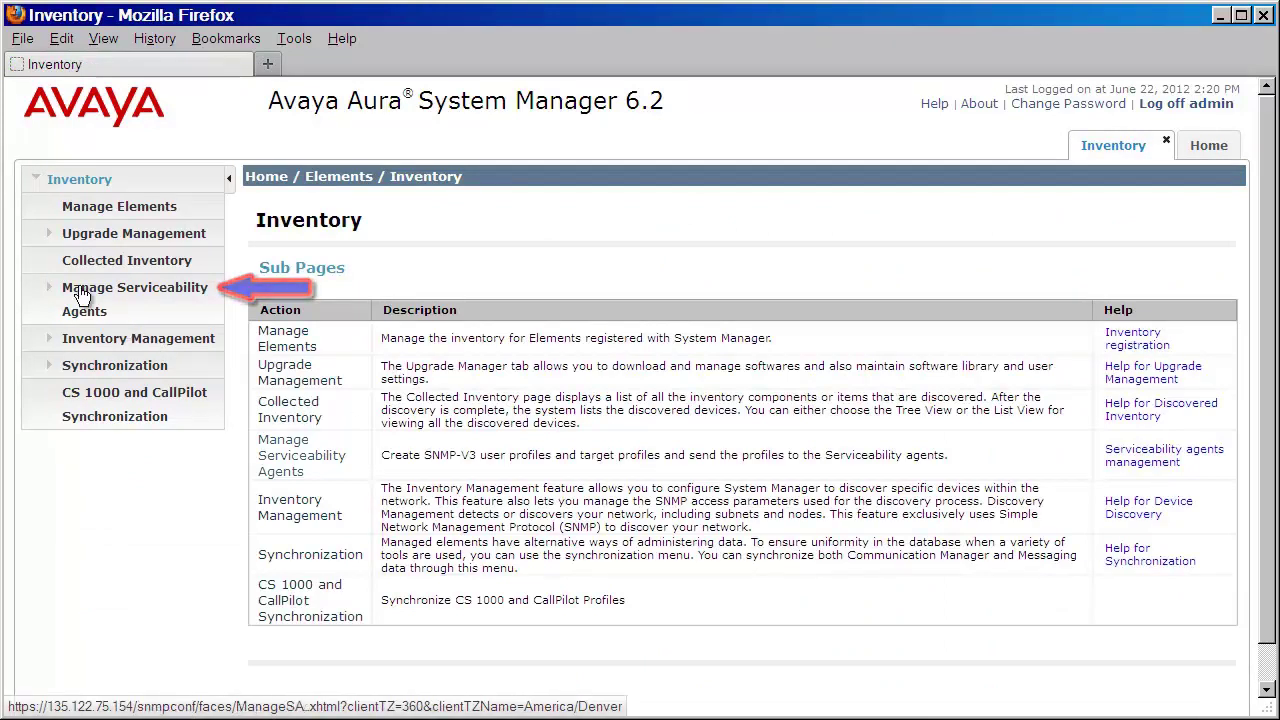
click(72, 292)
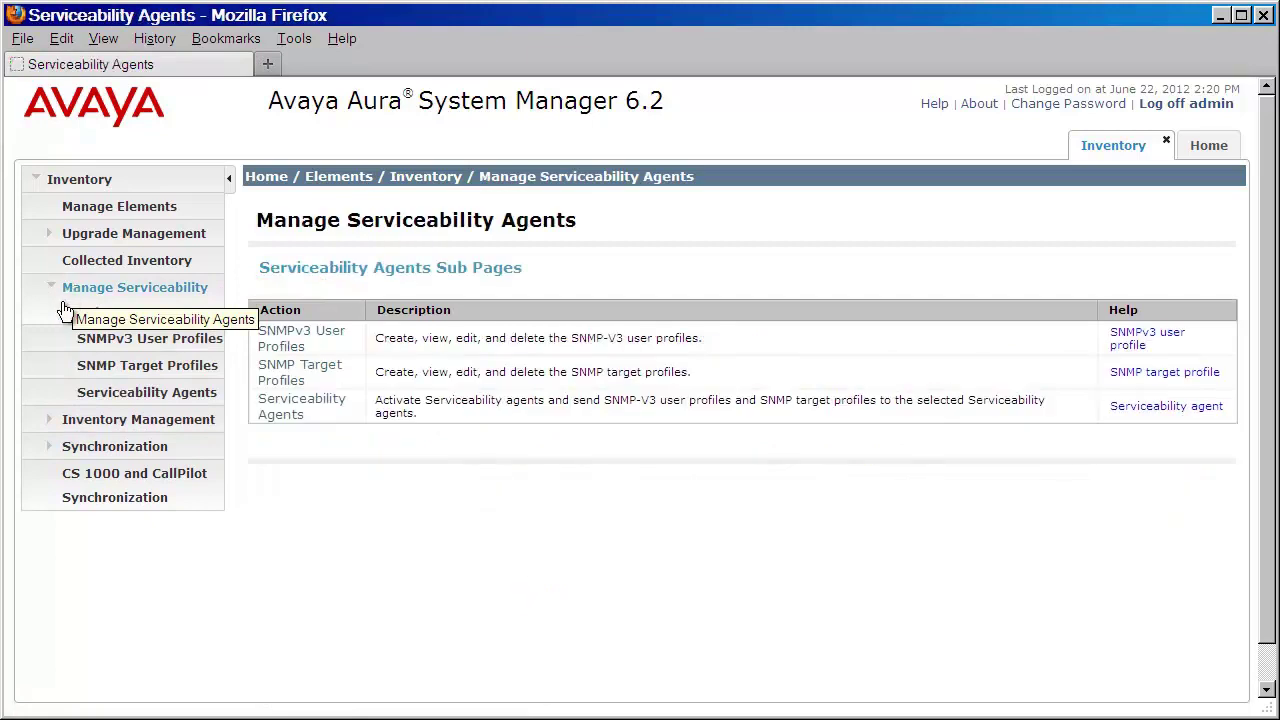
click(97, 398)
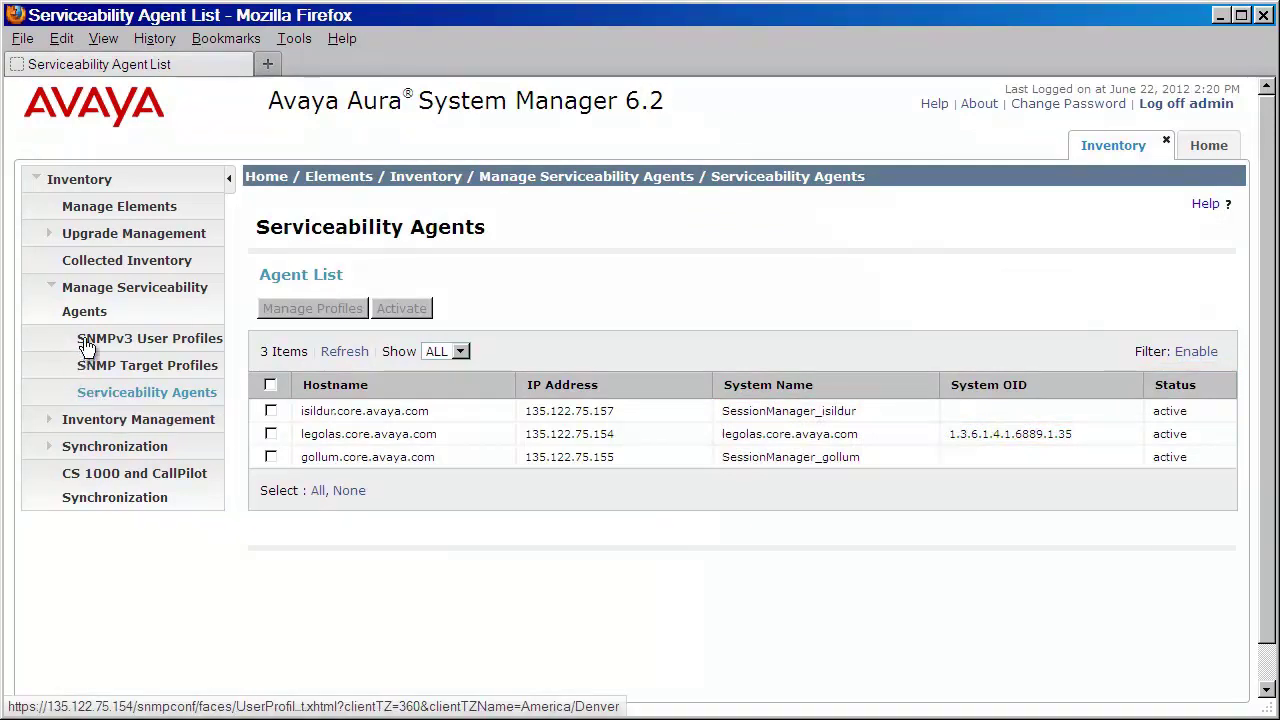
click(87, 345)
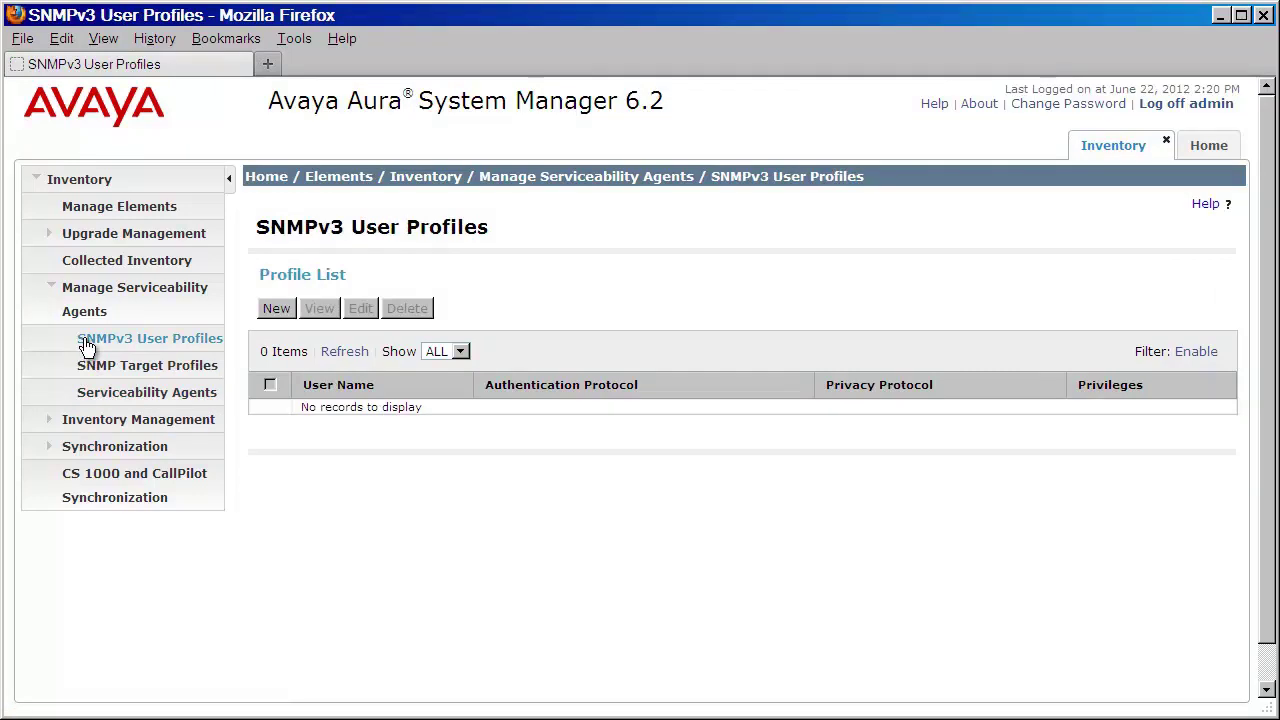
Step: Start a new SNMPv3 user named avayasnmp with MD5 authentication and its authentication password
click(276, 310)
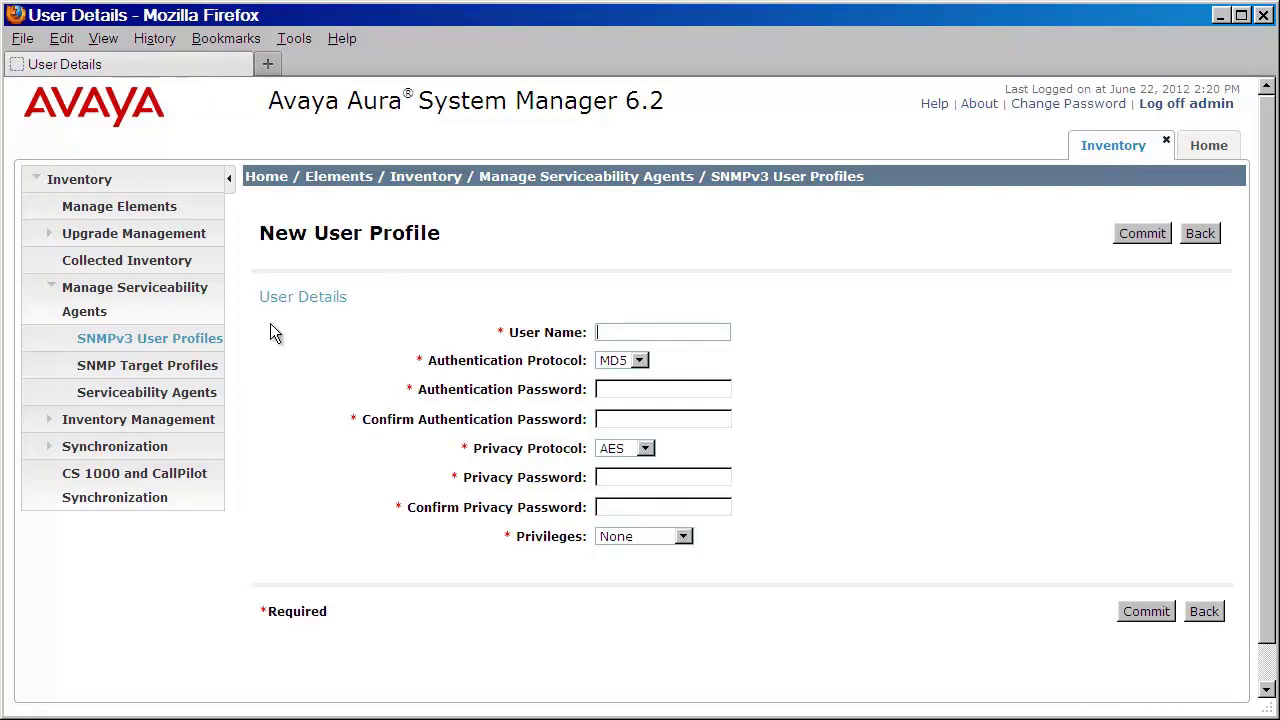
text(avayasnmp)
key(Tab)
click(641, 362)
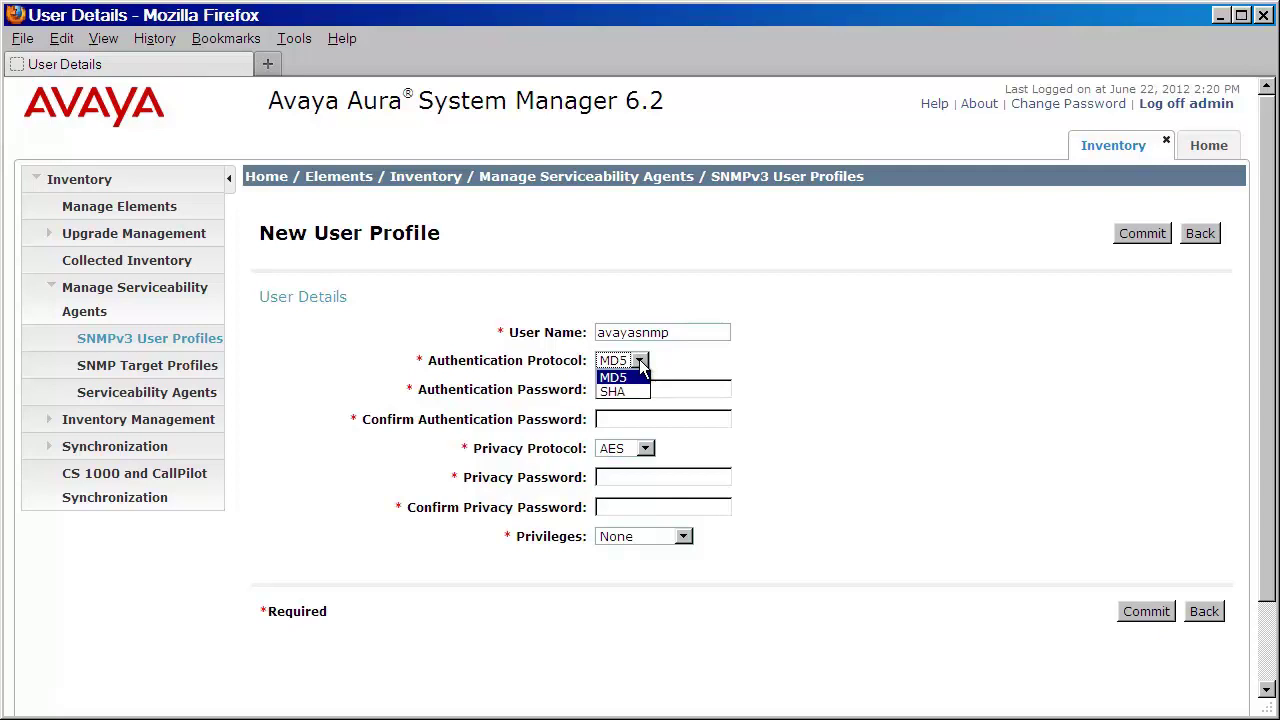
click(664, 358)
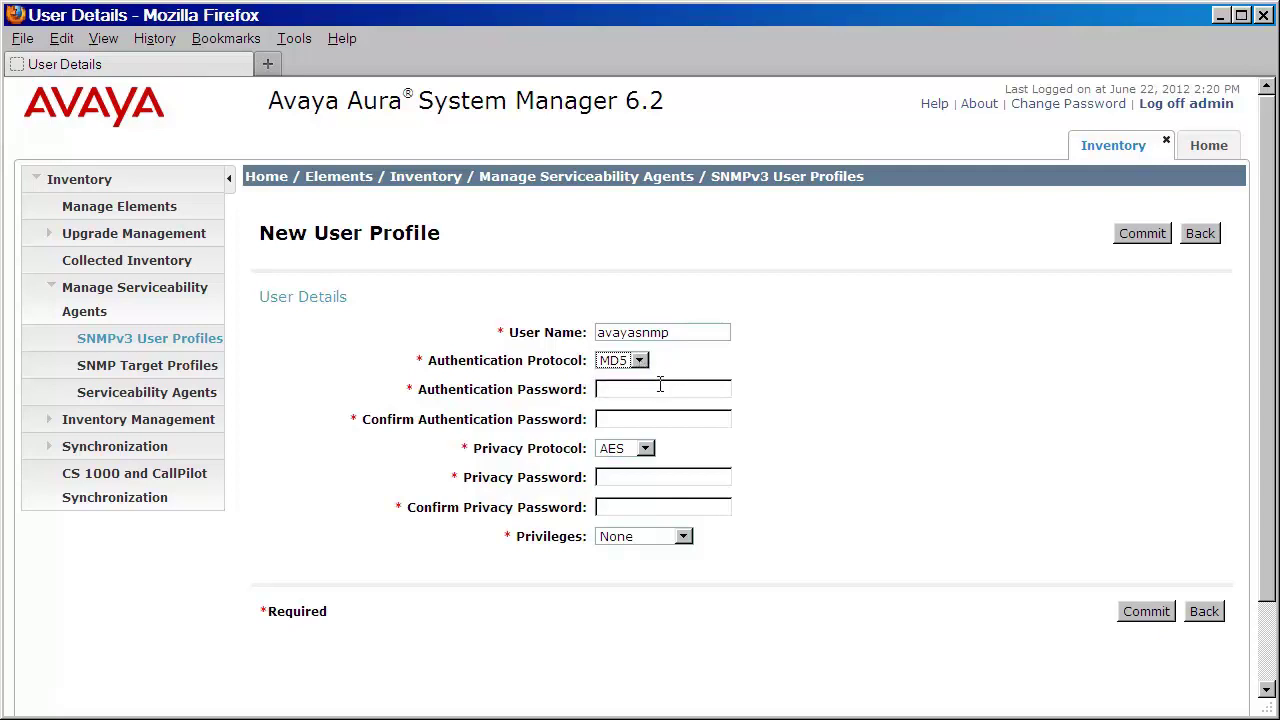
click(658, 385)
text(avaya123avaya123)
Step: Set AES privacy with a confirmed privacy password and privileges None, then commit the user
click(645, 450)
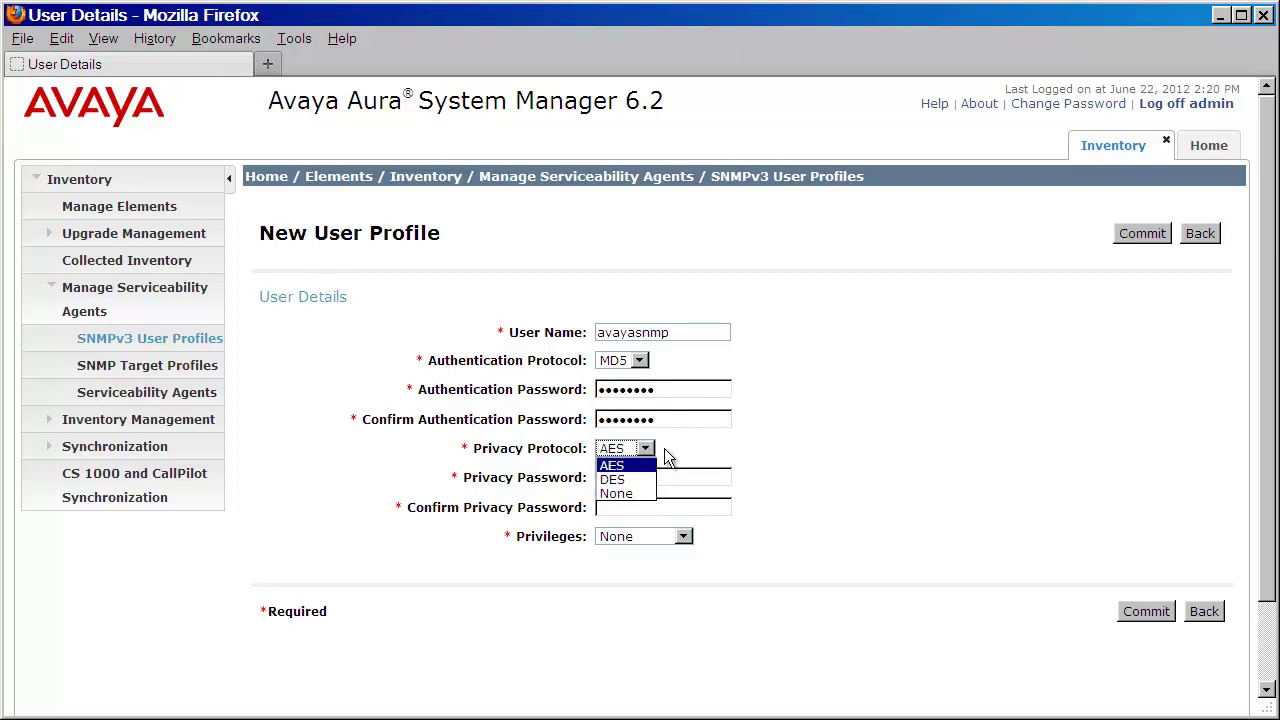
click(664, 448)
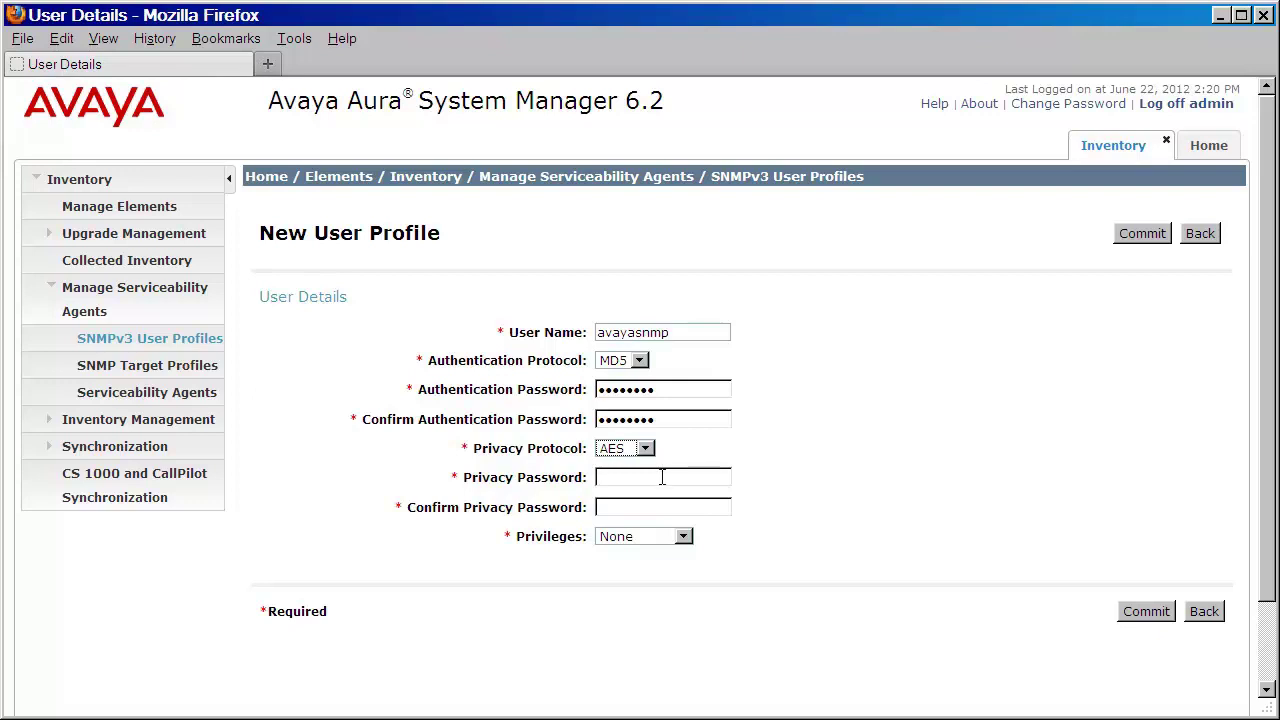
click(662, 478)
text(*****)
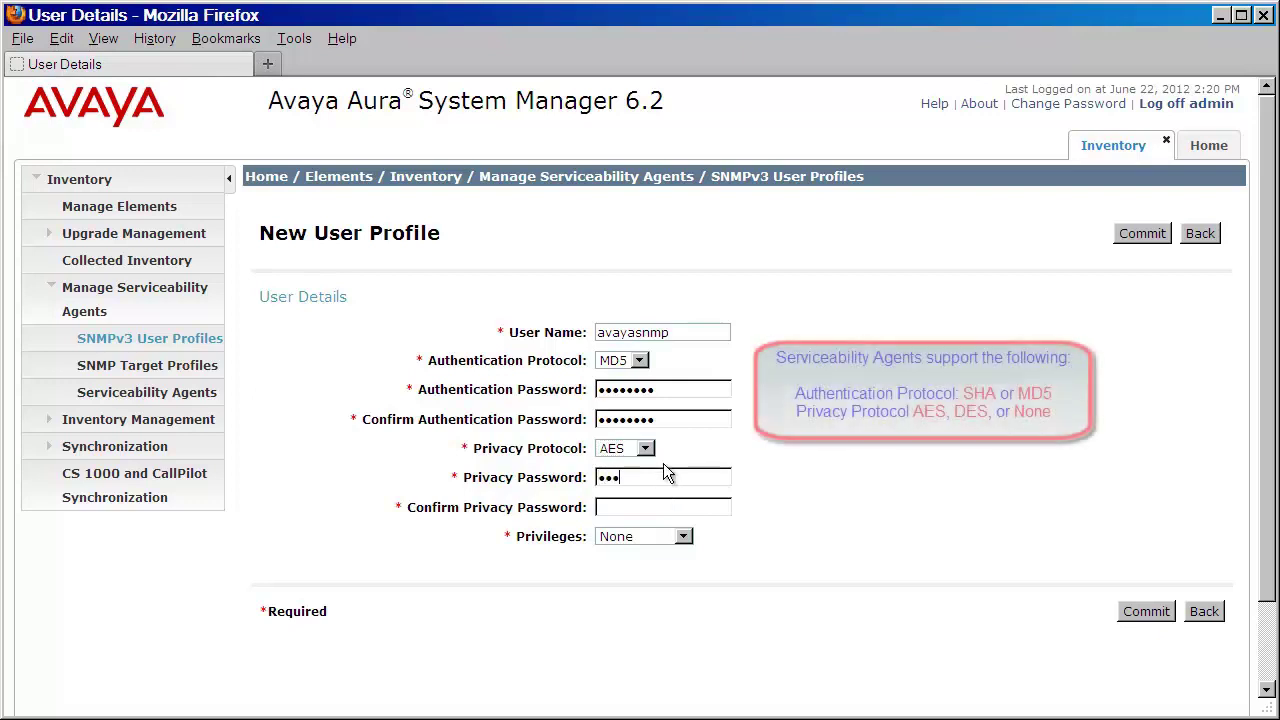
text(***)
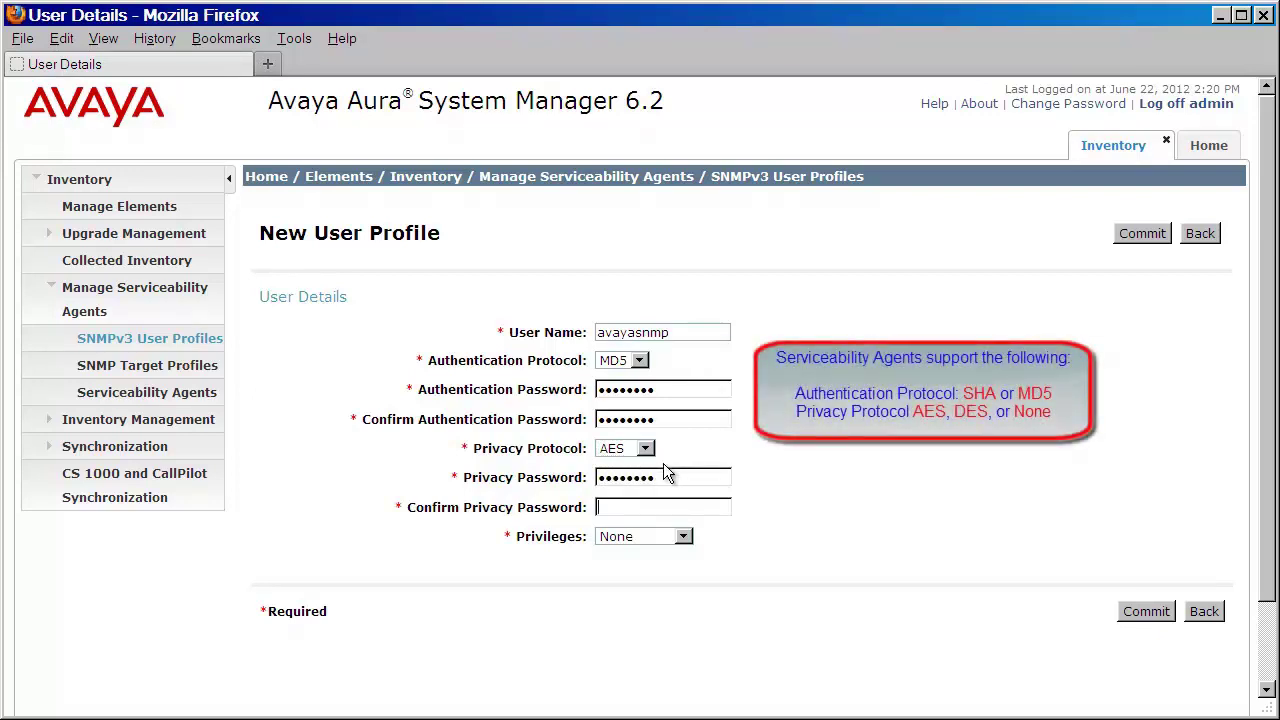
key(Tab)
text(********)
click(683, 537)
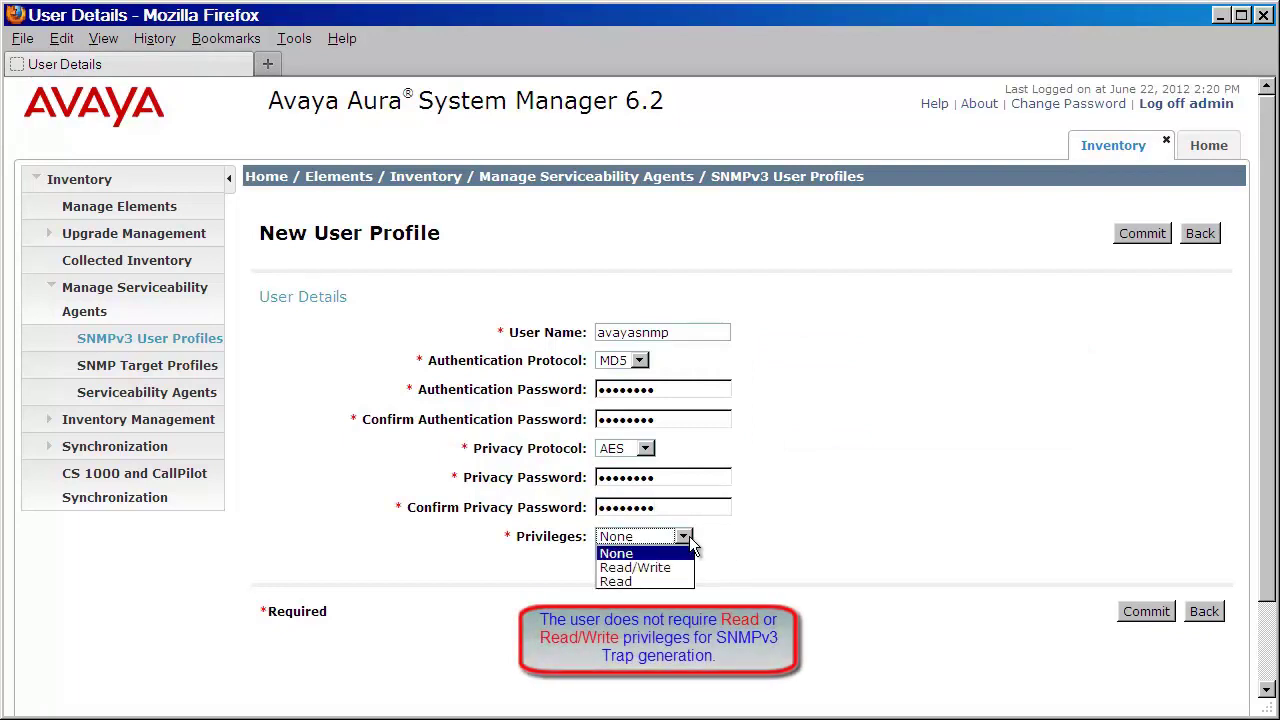
click(703, 542)
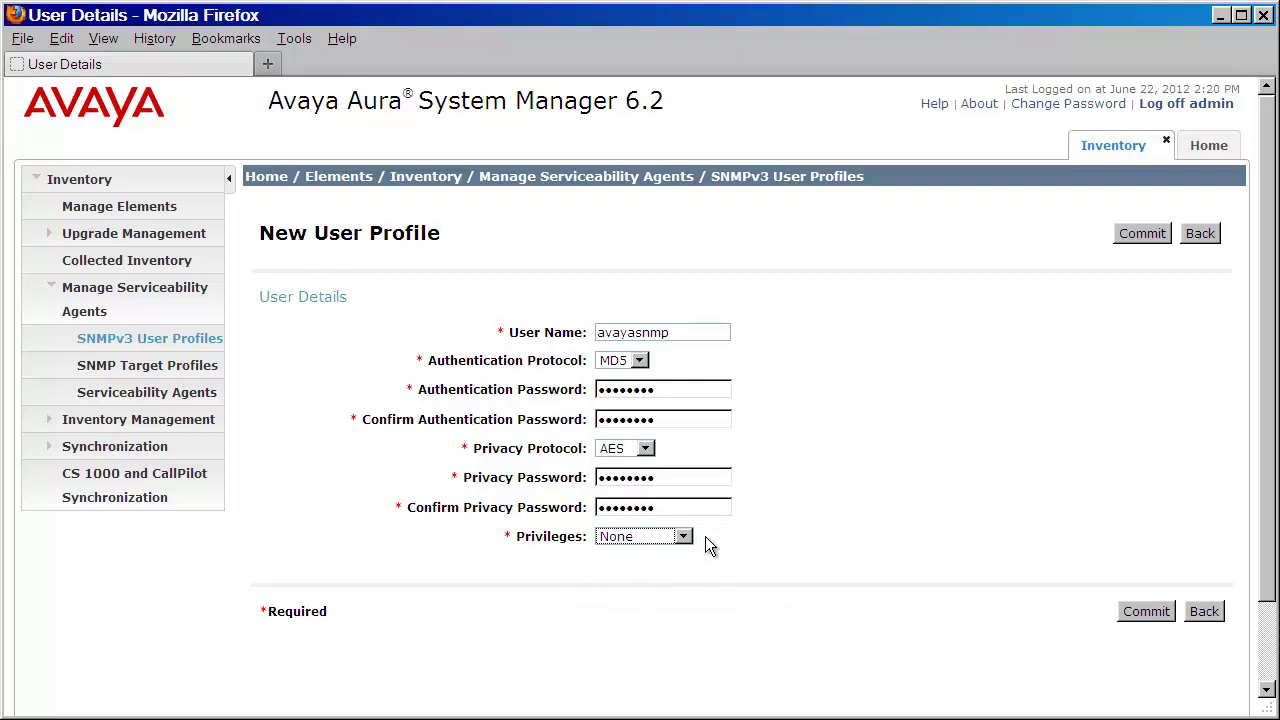
click(1130, 614)
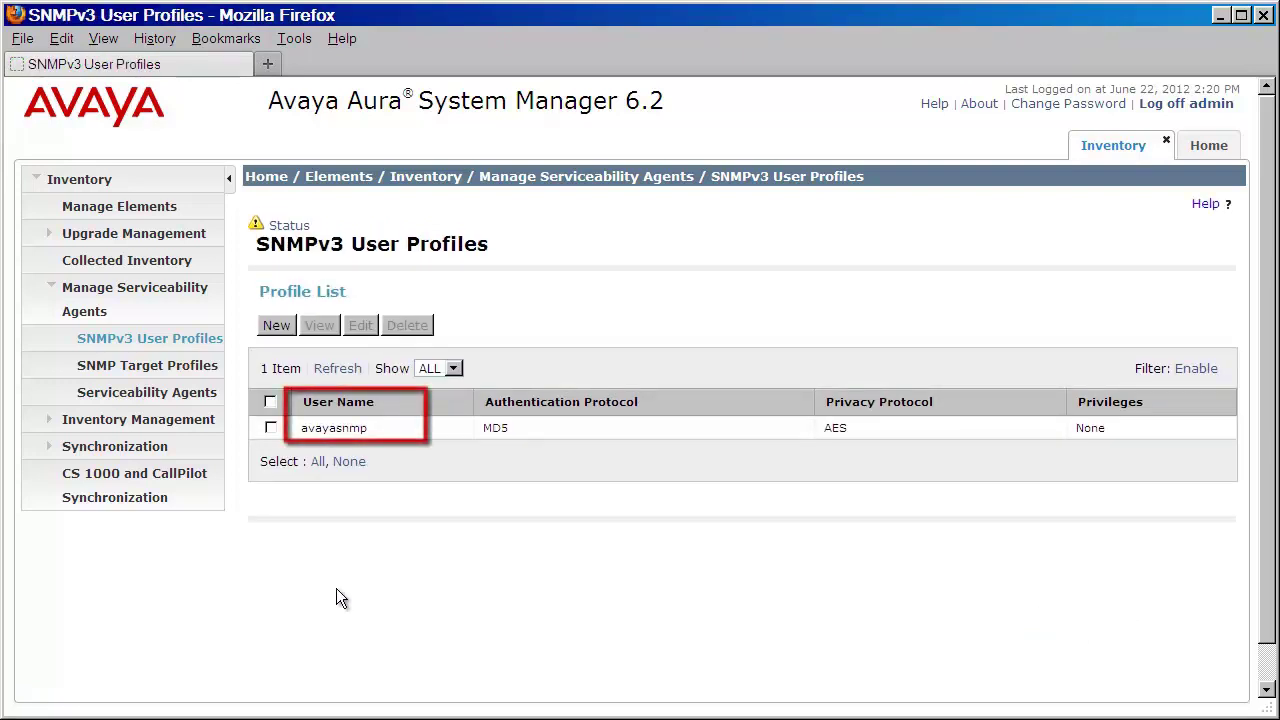
Step: Define target profile 'SAL Gateway' with a trap-processing description, IP 135.122.75.23 and Trap notifications
click(100, 368)
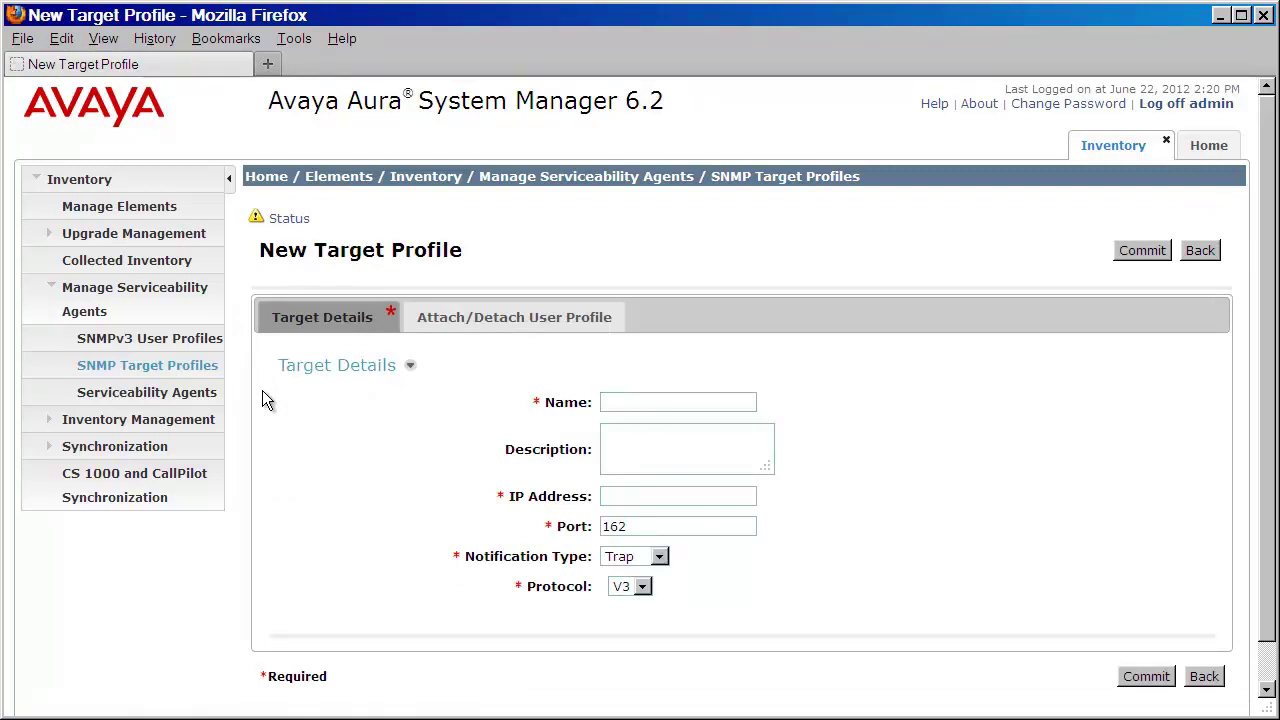
text(SAL Gateway)
key(Tab)
text(This )
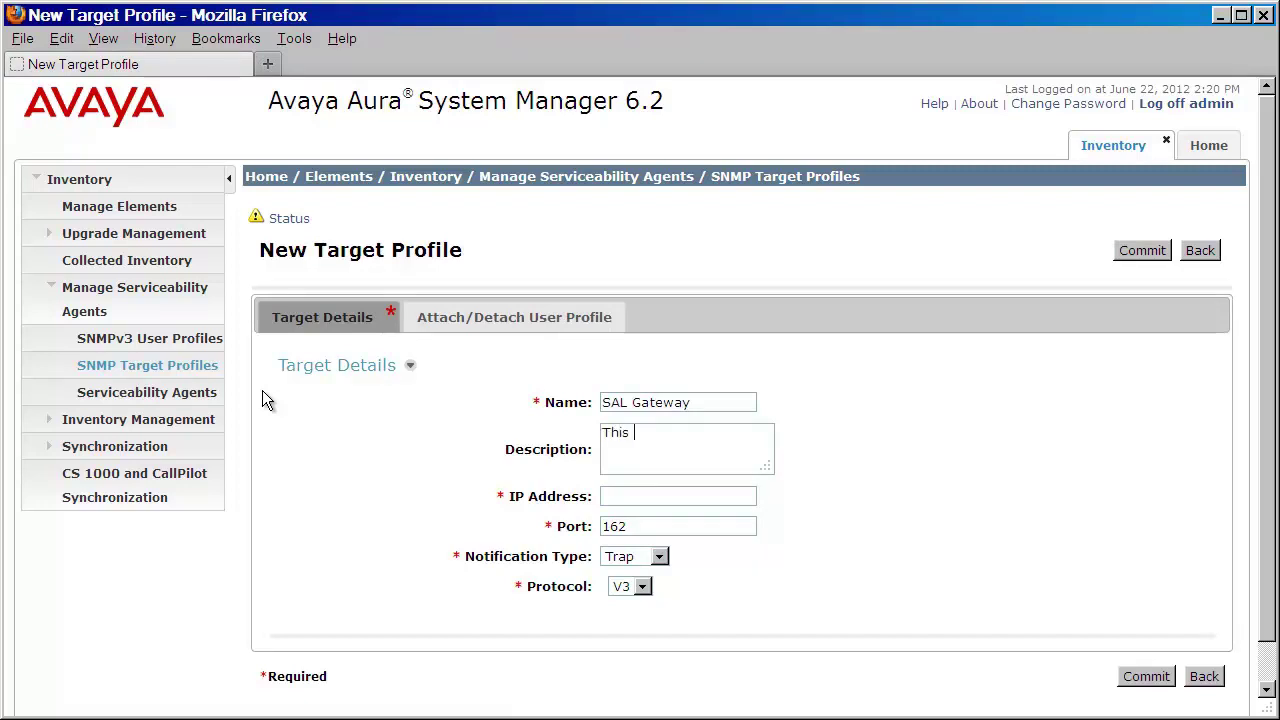
text(SAL Gateway will process my SNMP)
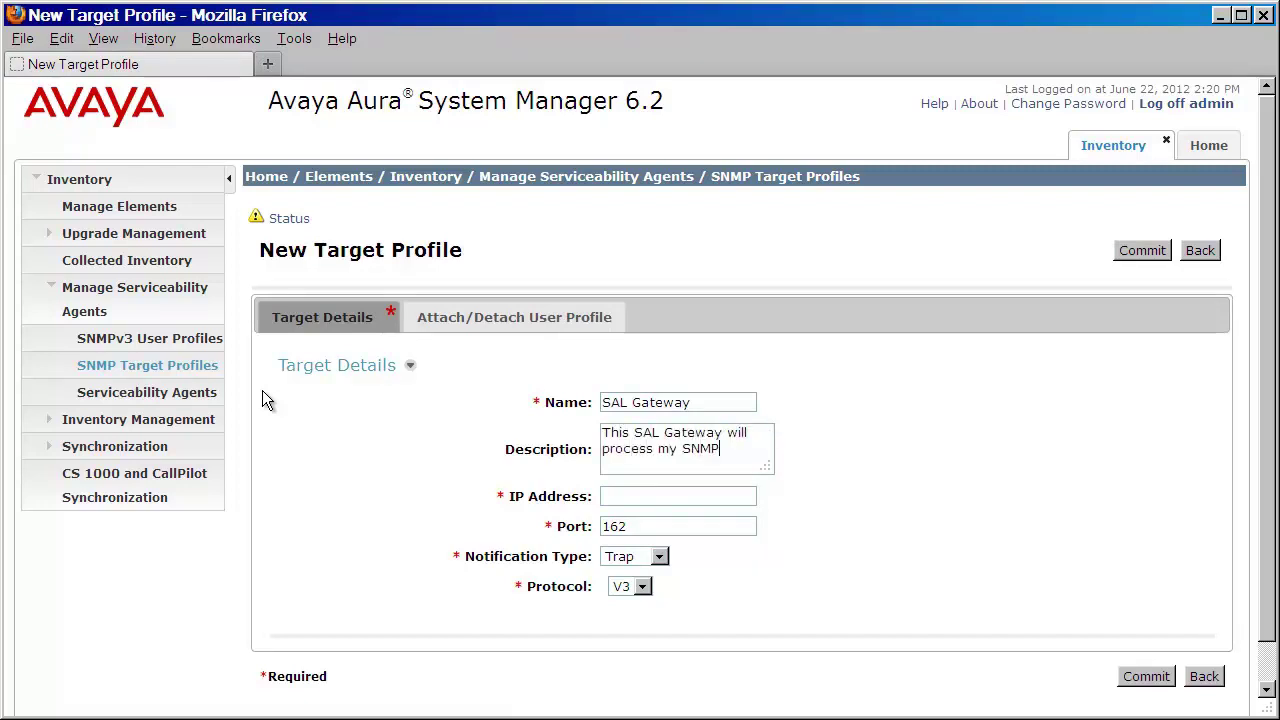
text(v3 Traps)
text(135)
text(.122.75.23)
click(659, 557)
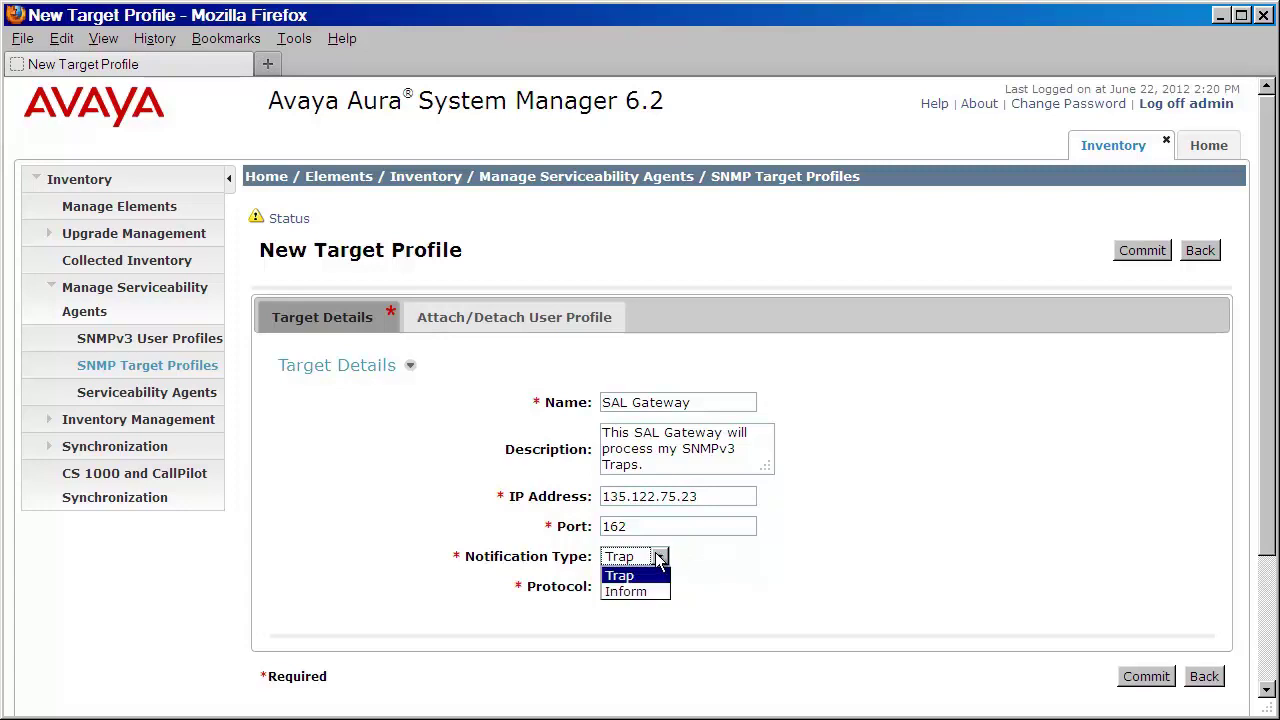
click(689, 558)
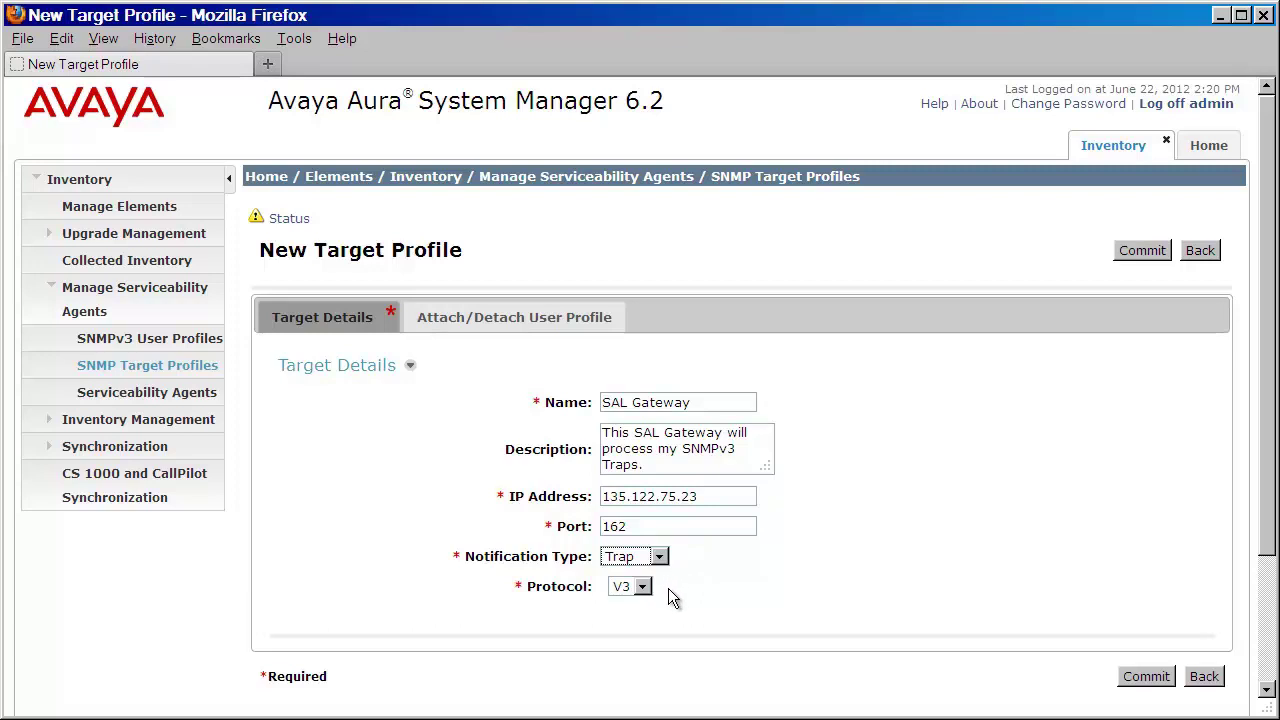
Step: Attach the avayasnmp user to the SAL Gateway target profile and commit it
click(563, 323)
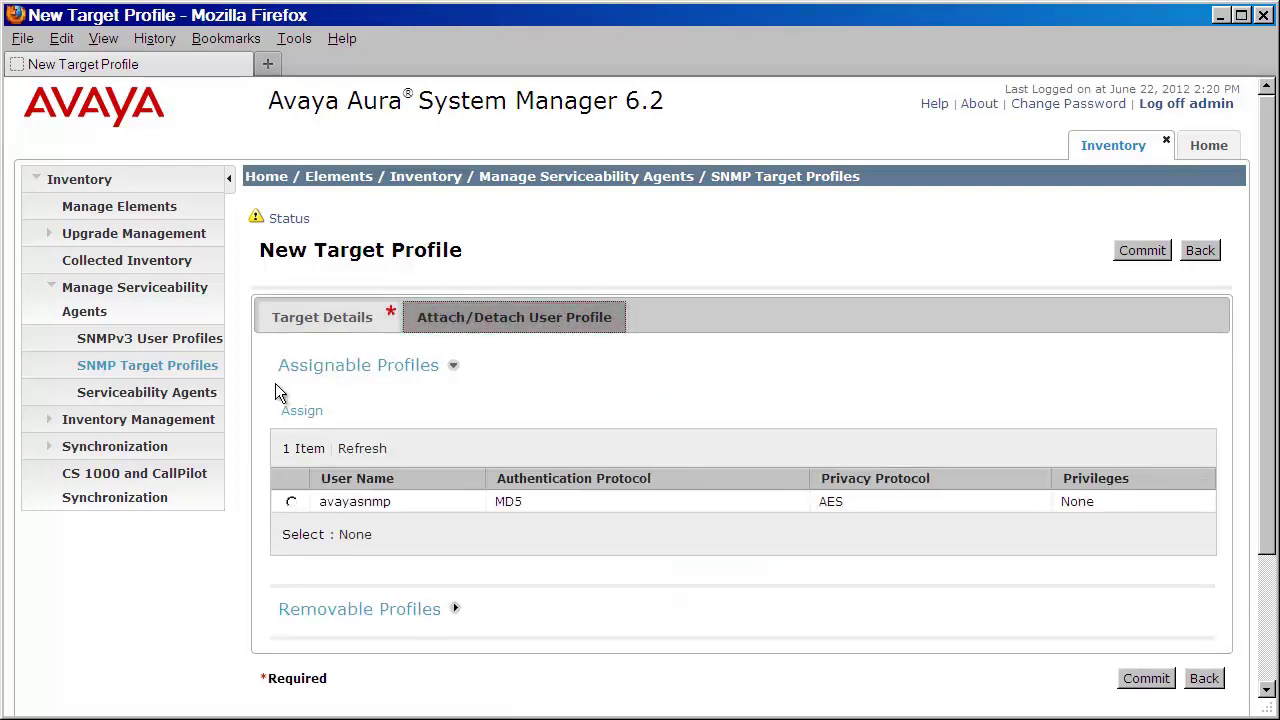
click(291, 502)
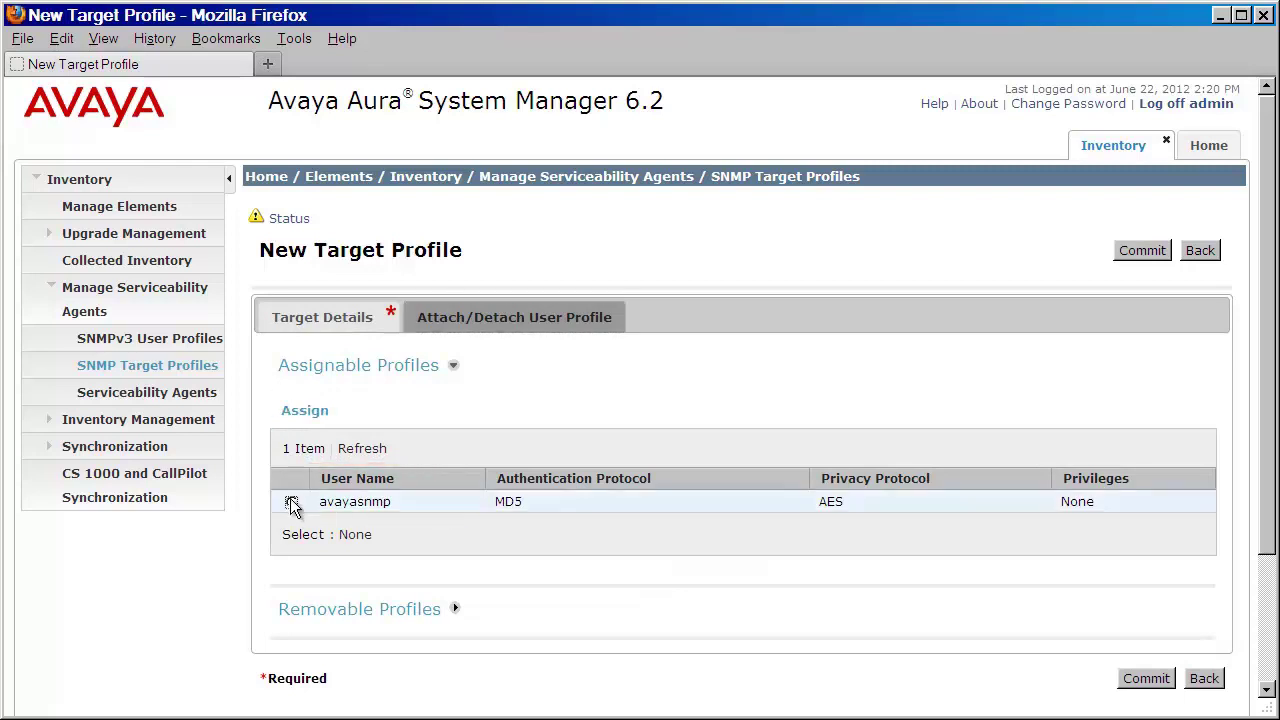
click(297, 410)
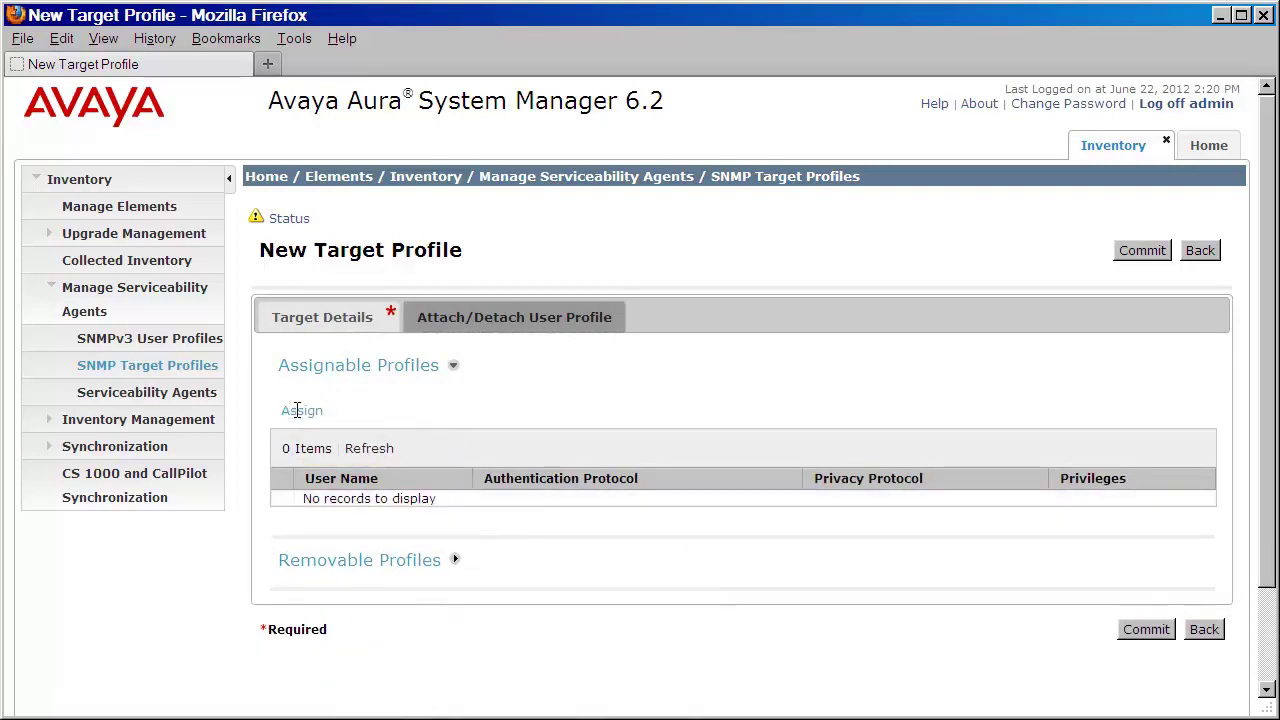
click(454, 562)
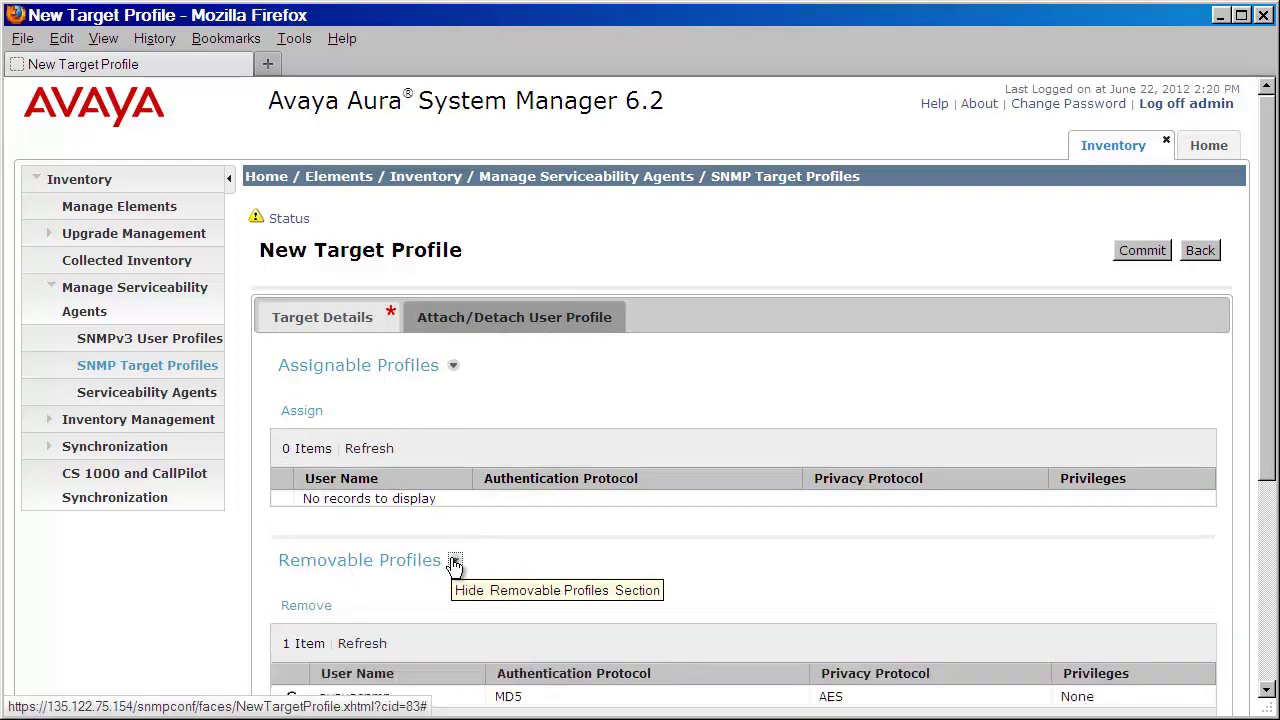
scroll(450, 565, down, 2)
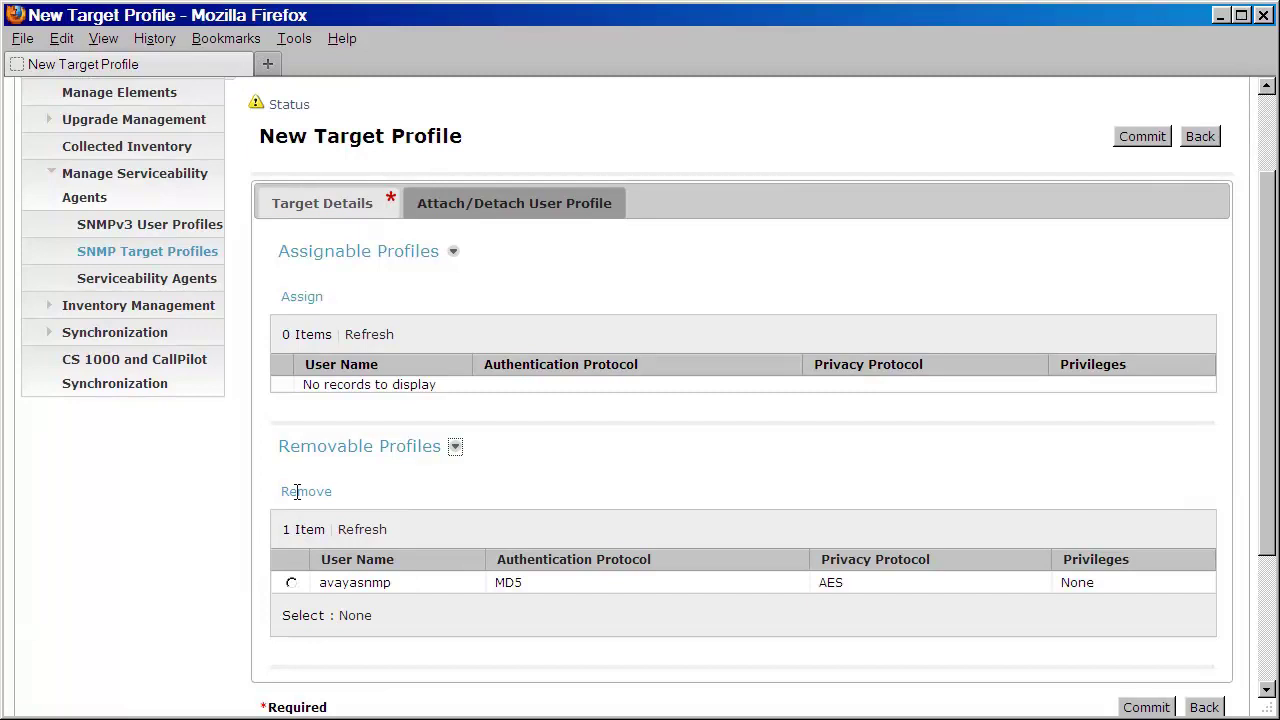
click(1145, 707)
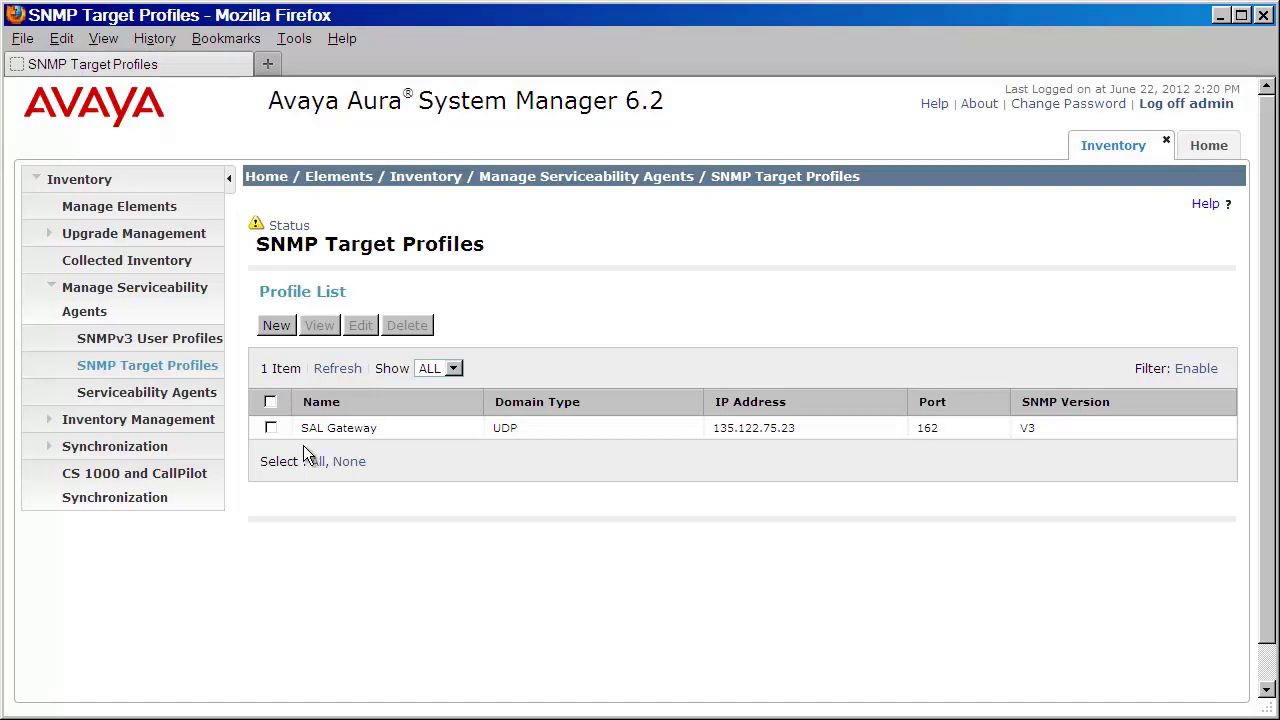
Step: Return to the Serviceability Agents list and select all three agents: isildur, legolas and gollum
click(107, 395)
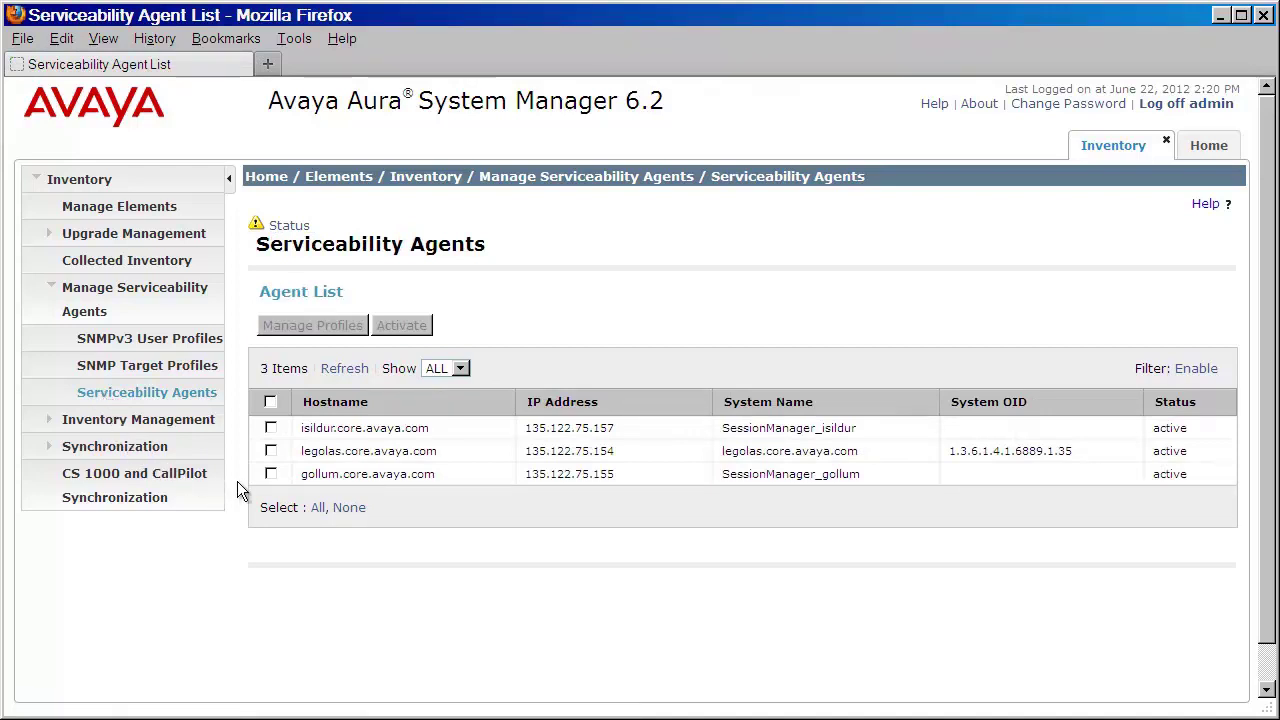
click(268, 403)
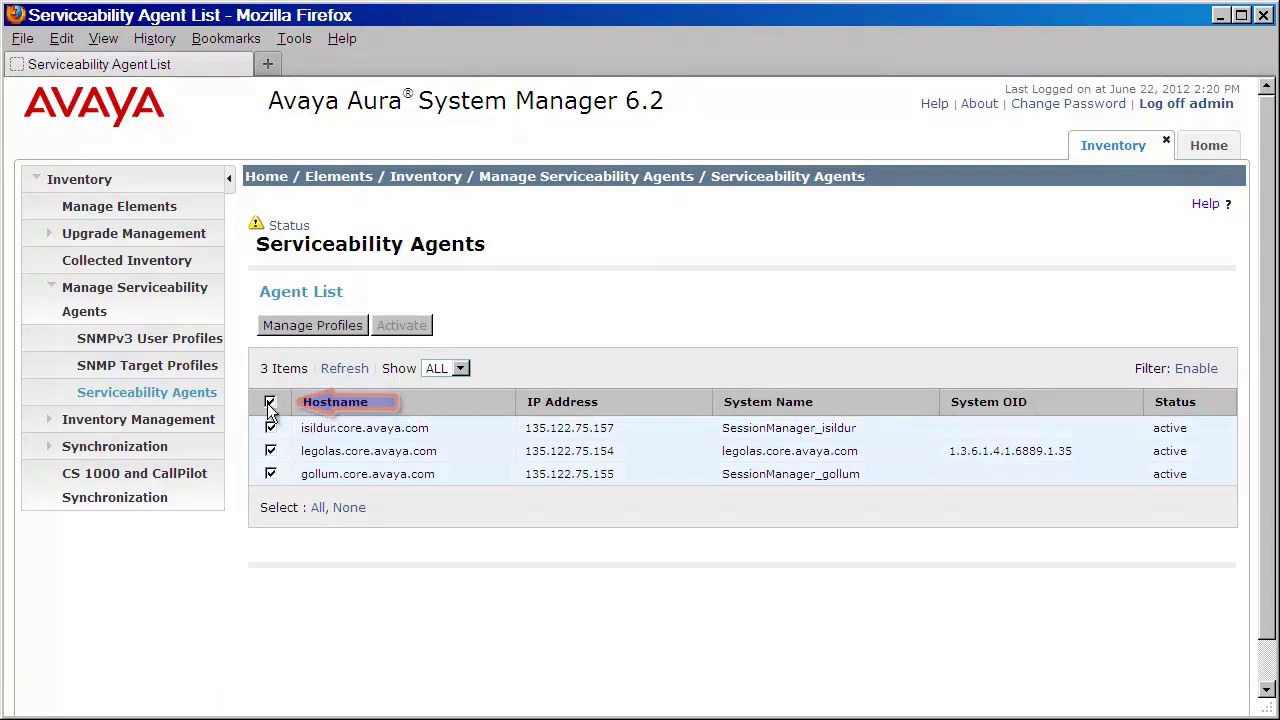
Step: Assign the SAL Gateway SNMP target profile to the three selected agents
click(310, 327)
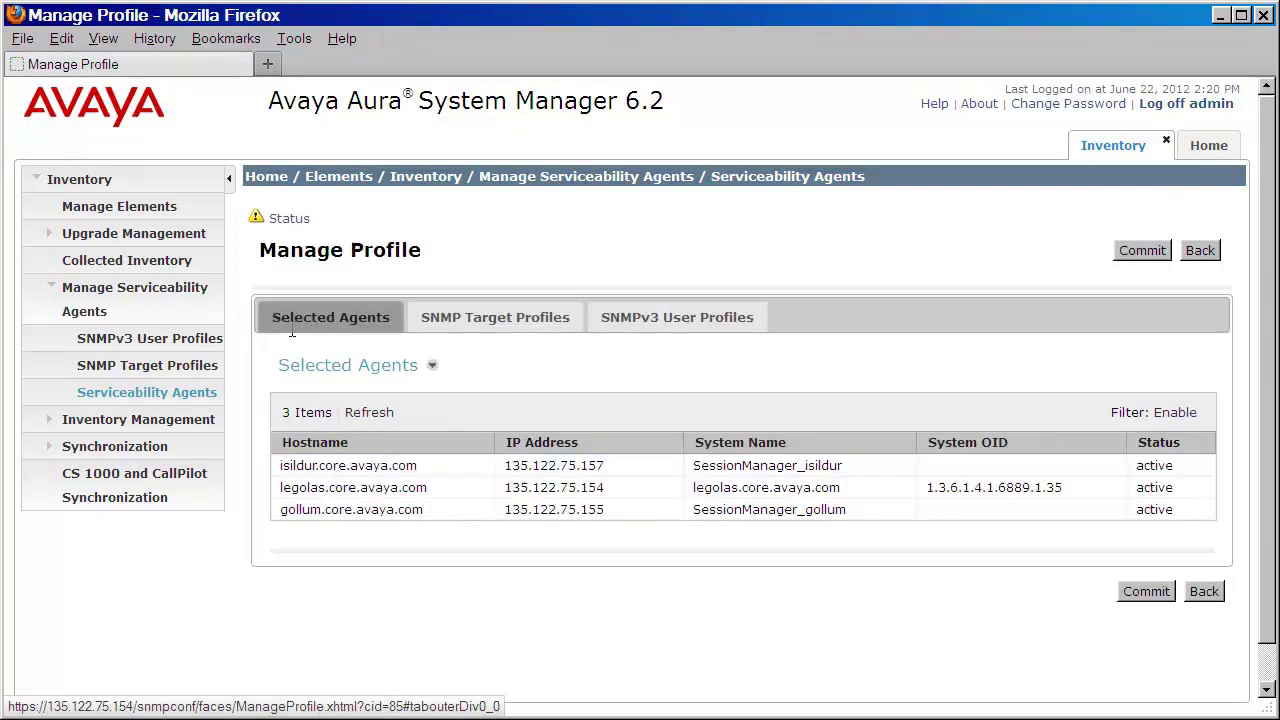
click(477, 322)
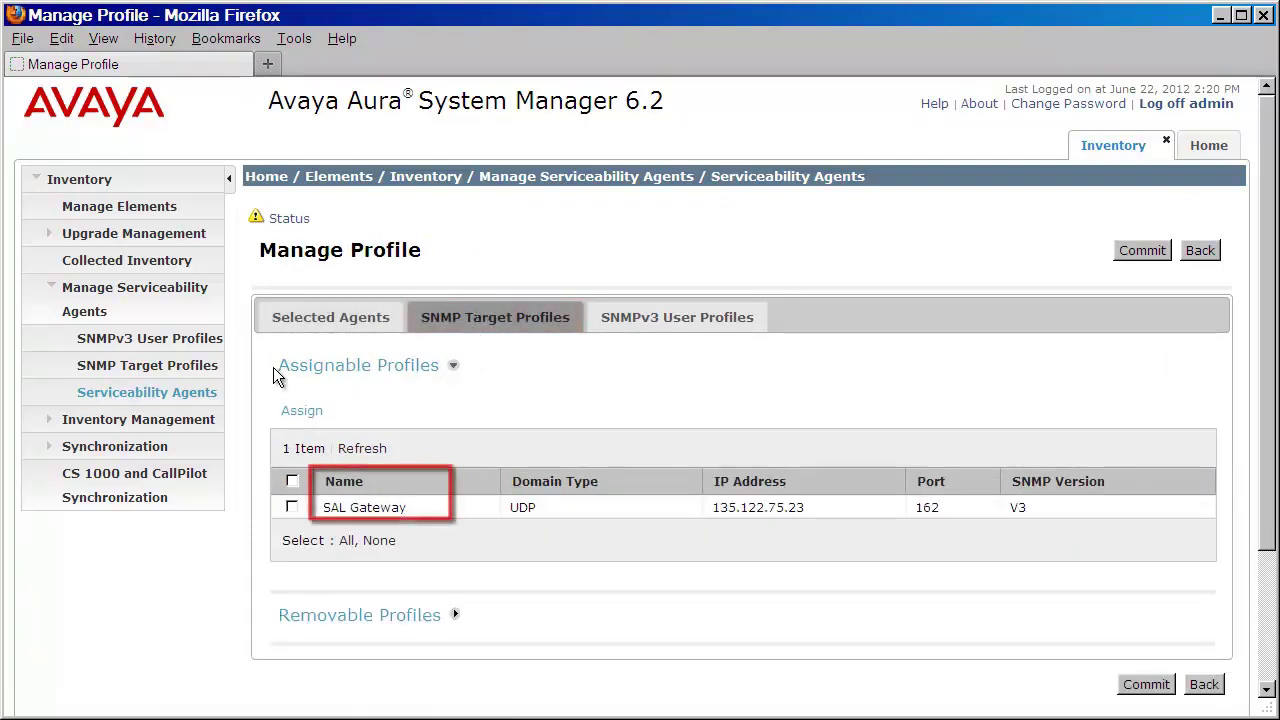
click(292, 508)
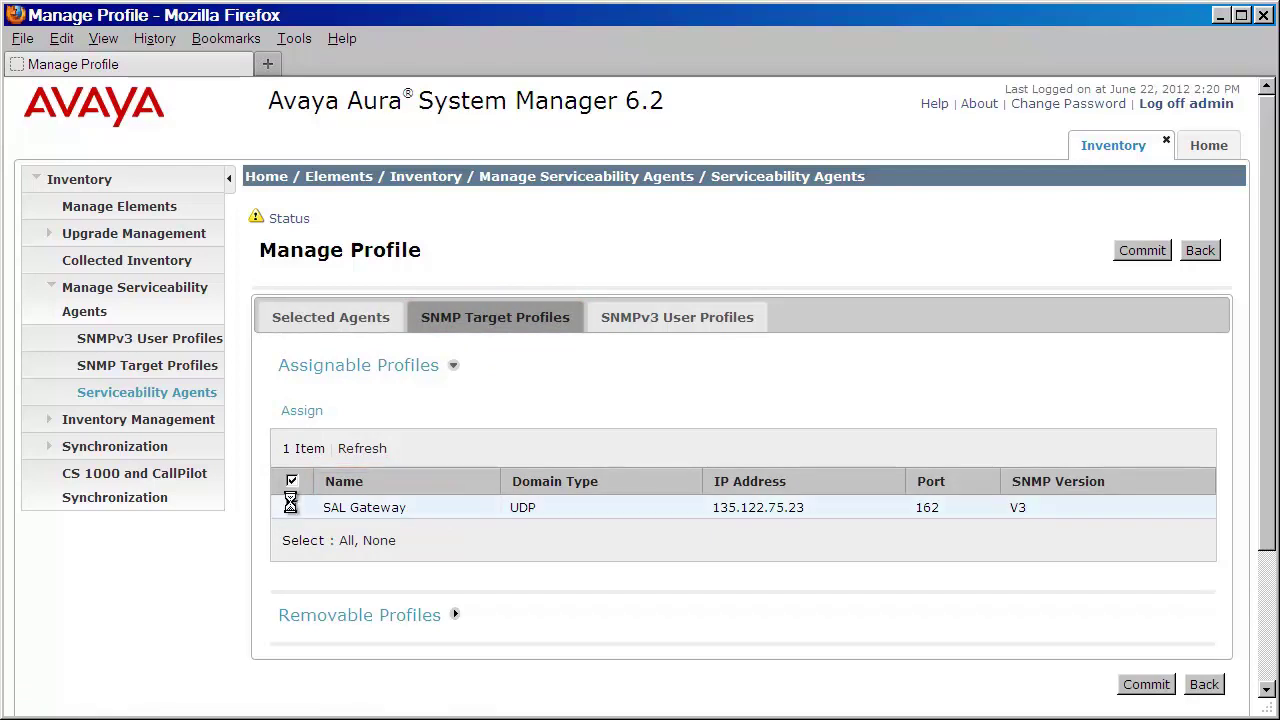
click(292, 410)
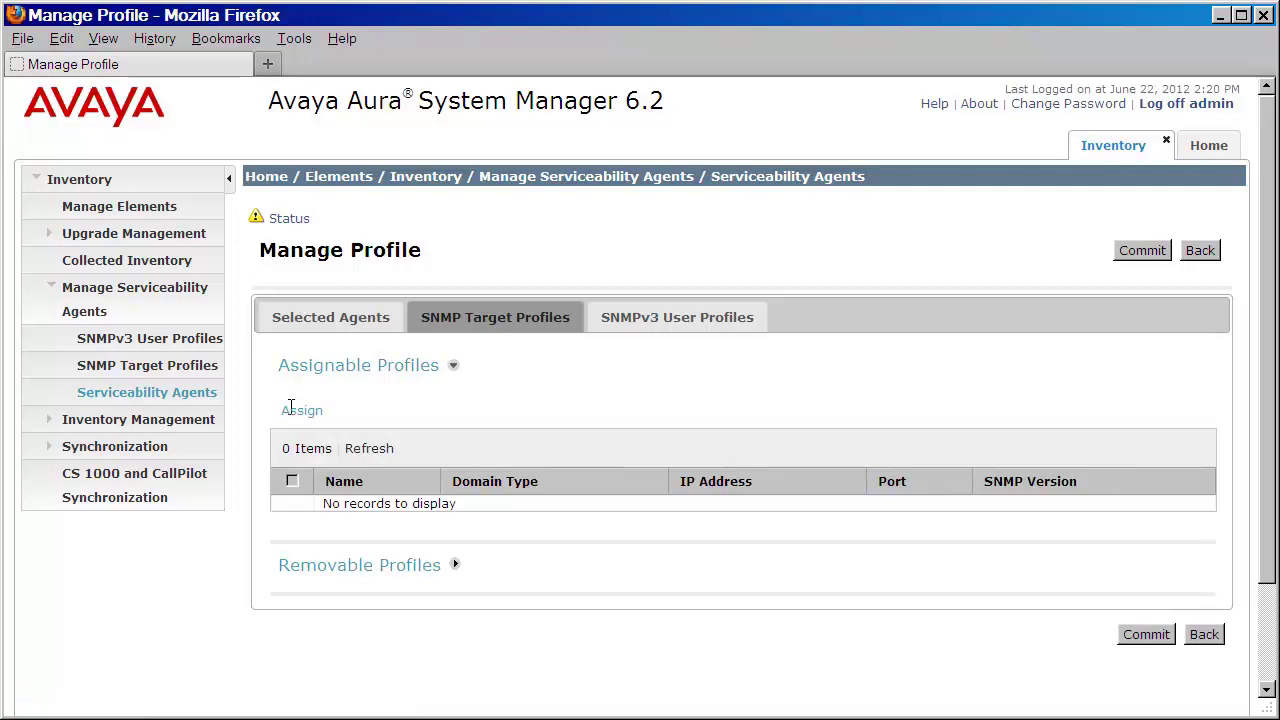
Step: Expand Removable Profiles to verify SAL Gateway is listed with UDP, 135.122.75.23, port 162, V3
click(453, 569)
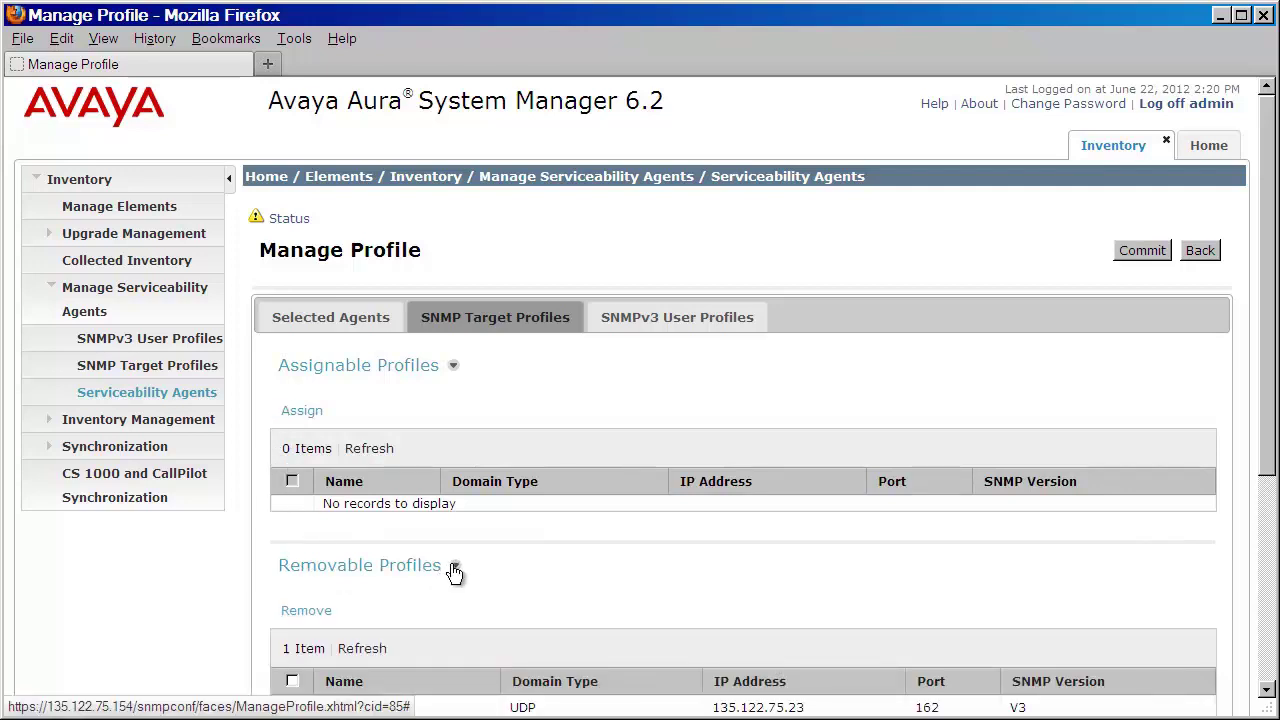
scroll(460, 569, down, 3)
scroll(460, 569, down, 2)
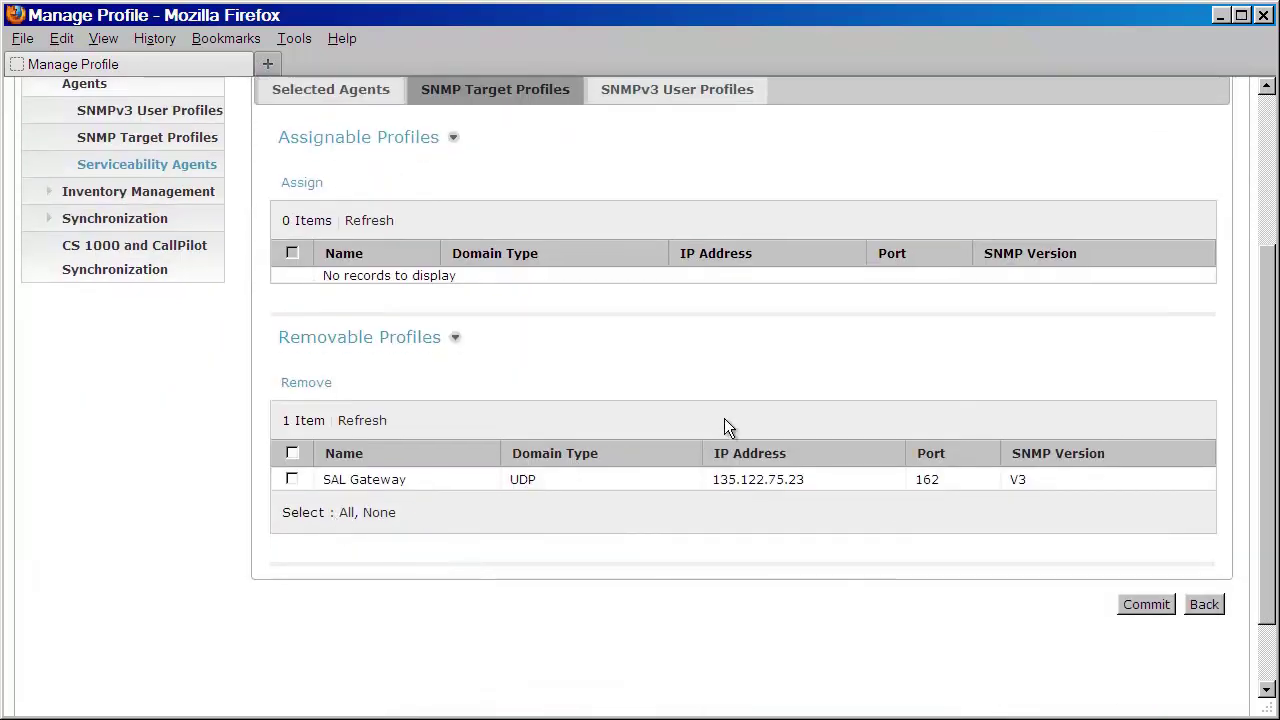
scroll(859, 177, up, 2)
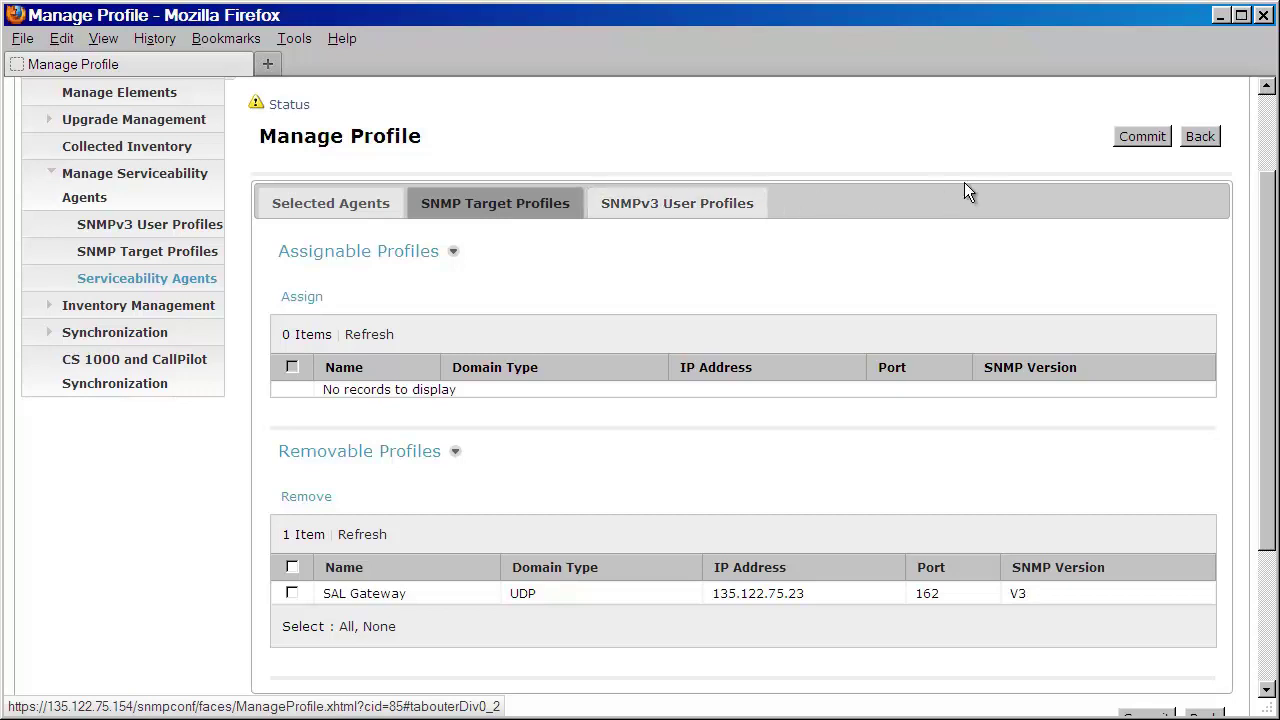
Step: Commit the SAL Gateway target profile assignment for the selected agents
click(1137, 136)
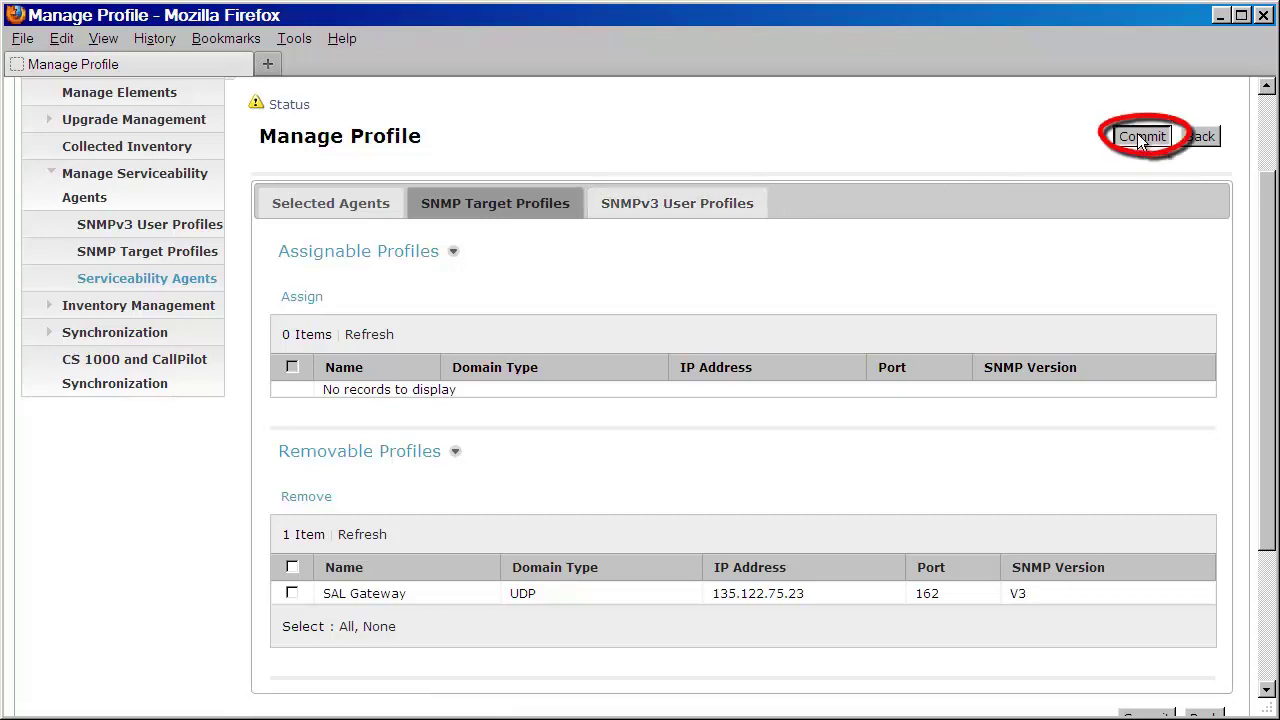